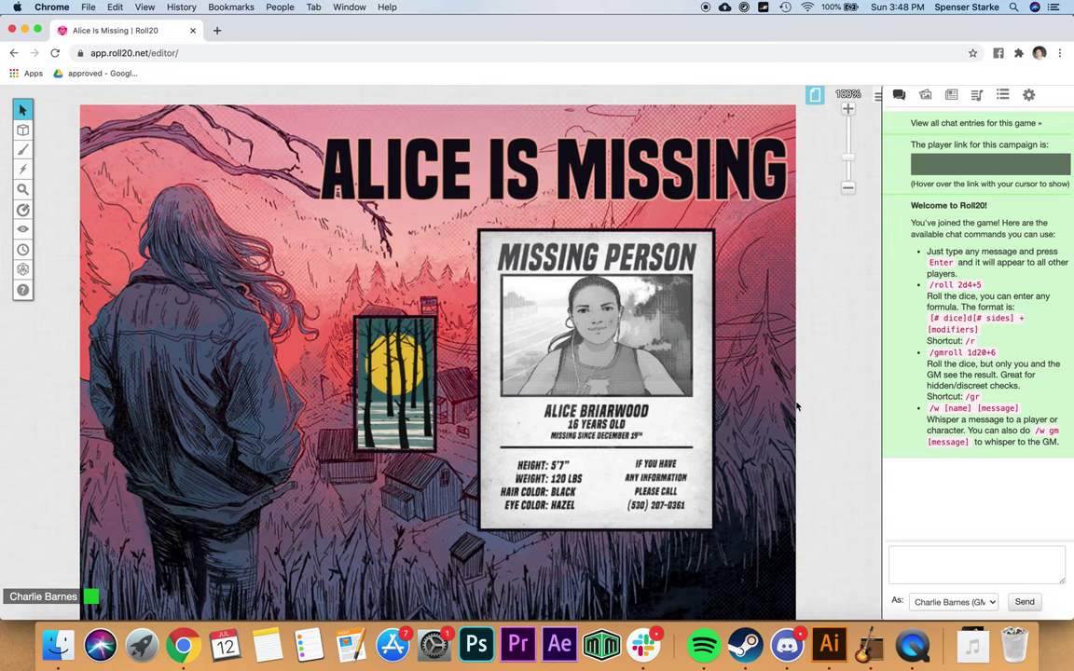
Take the forest Intro Card into the hand and view its enlarged Introduction text.
{"action": "right_click", "coordinate": [360, 338]}
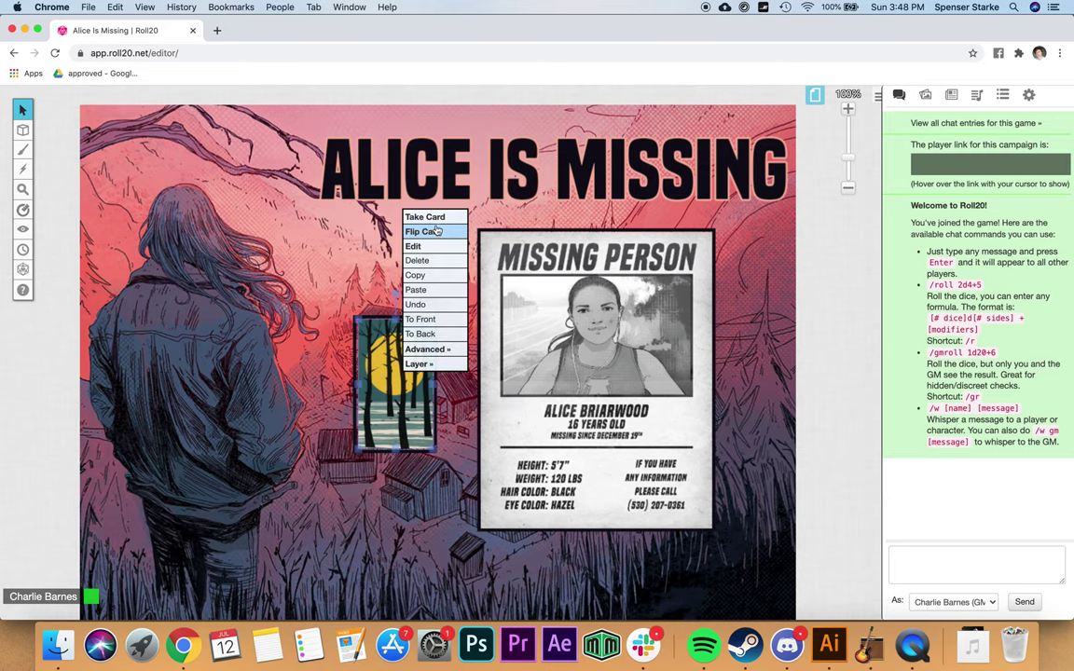
{"action": "right_click", "coordinate": [364, 359]}
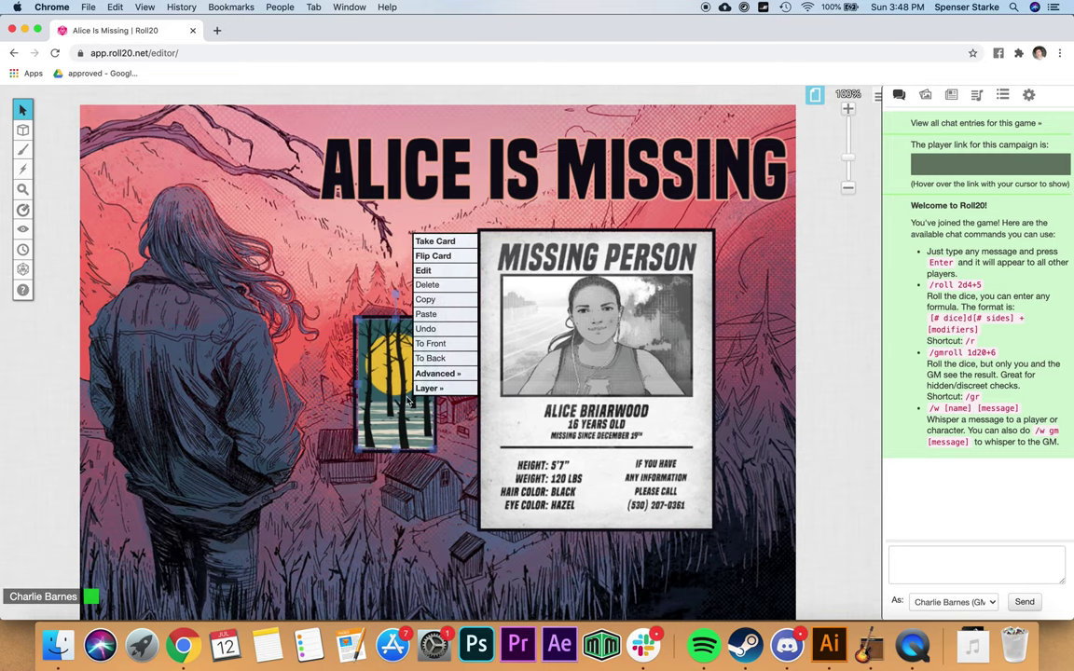
{"action": "left_click", "coordinate": [443, 242]}
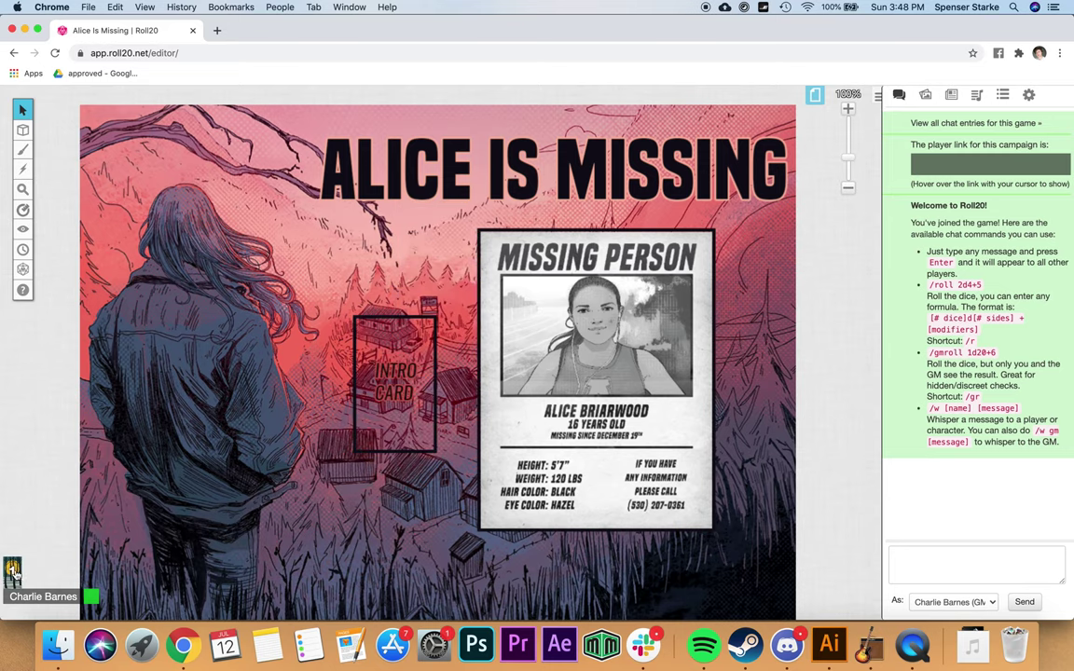
{"action": "mouse_move", "coordinate": [12, 567]}
{"action": "left_click", "coordinate": [36, 395]}
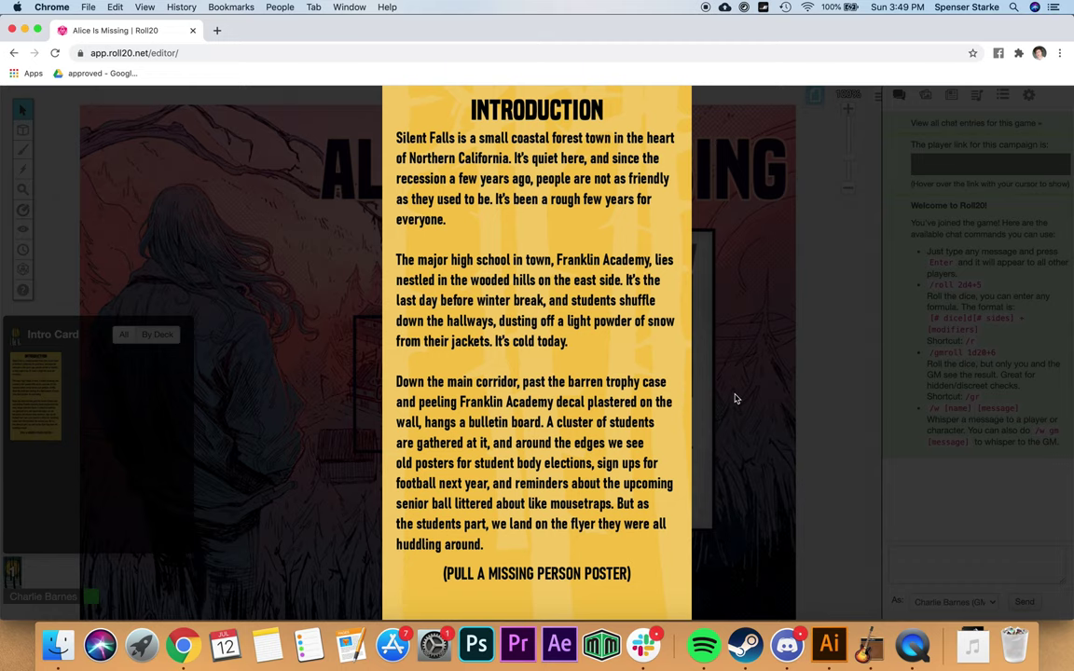
{"action": "left_click", "coordinate": [760, 451]}
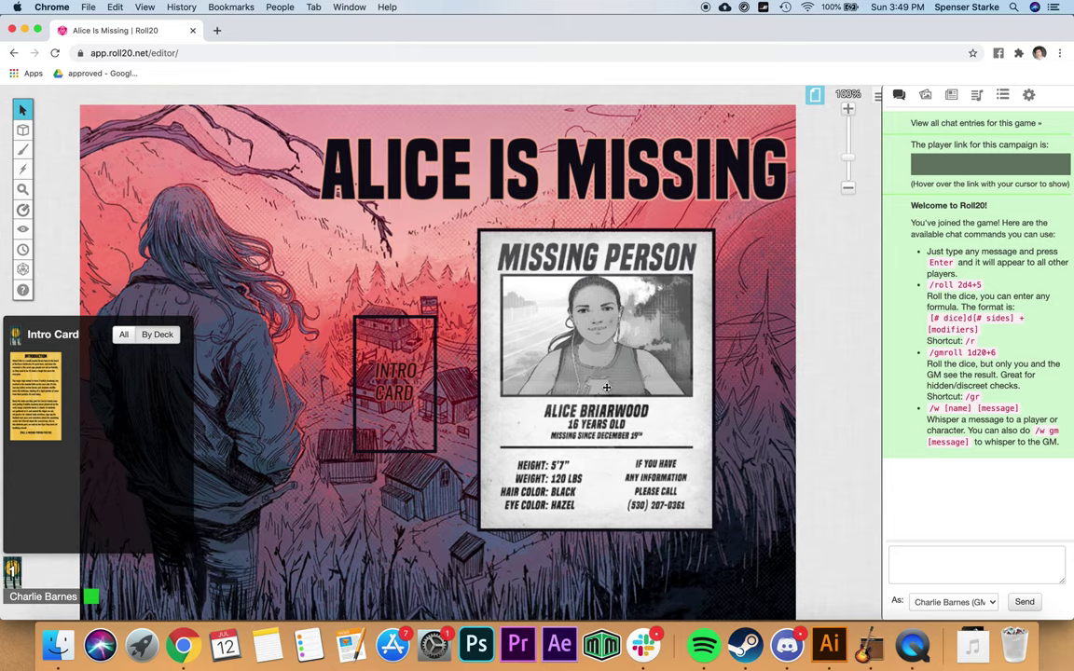
Drag the PLAYERS ribbon onto the Character Creation thumbnail and load that page.
{"action": "left_click", "coordinate": [815, 94]}
{"action": "mouse_move", "coordinate": [163, 115]}
{"action": "left_mouse_down"}
{"action": "mouse_move", "coordinate": [237, 111]}
{"action": "mouse_move", "coordinate": [140, 111]}
{"action": "mouse_move", "coordinate": [161, 127]}
{"action": "left_mouse_up"}
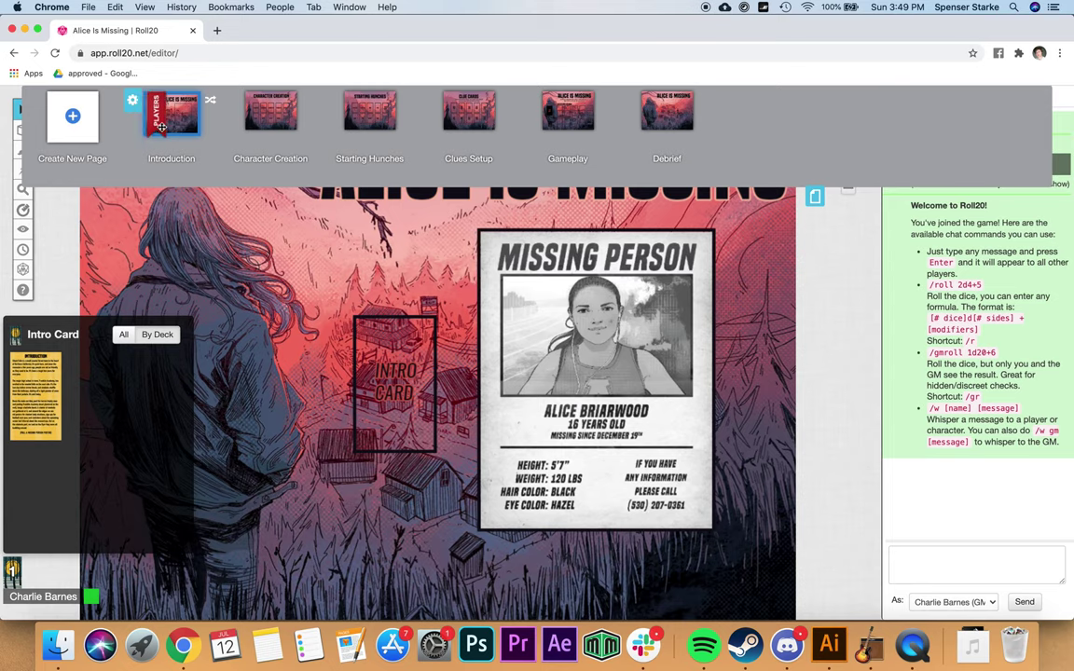
{"action": "left_click", "coordinate": [815, 196]}
{"action": "left_click", "coordinate": [815, 96]}
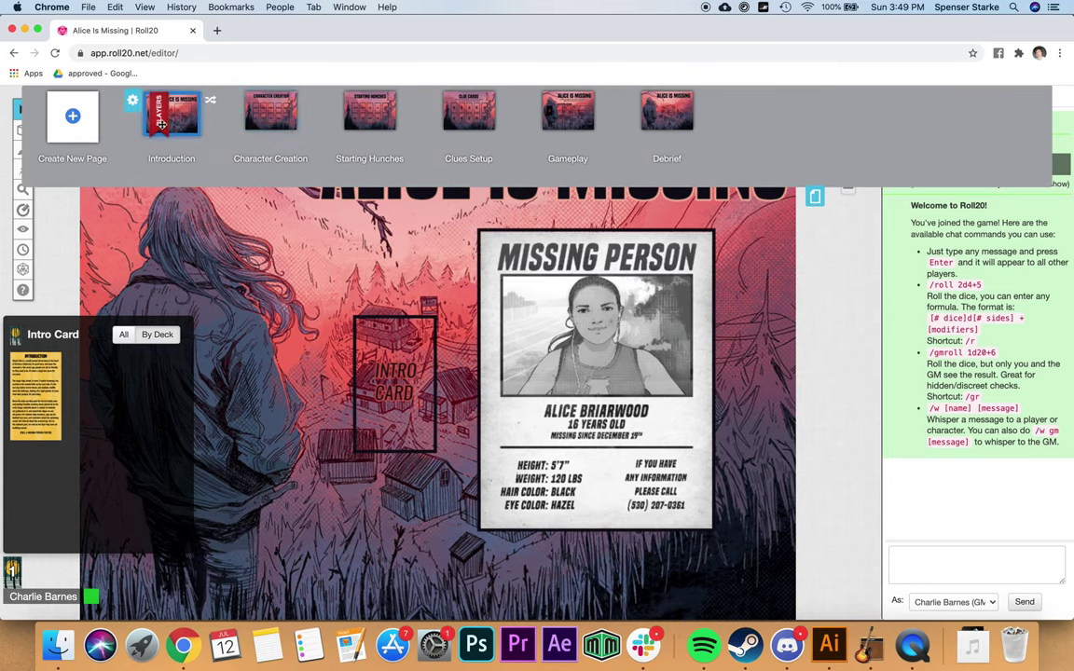
{"action": "left_click_drag", "start_coordinate": [174, 125], "coordinate": [263, 126]}
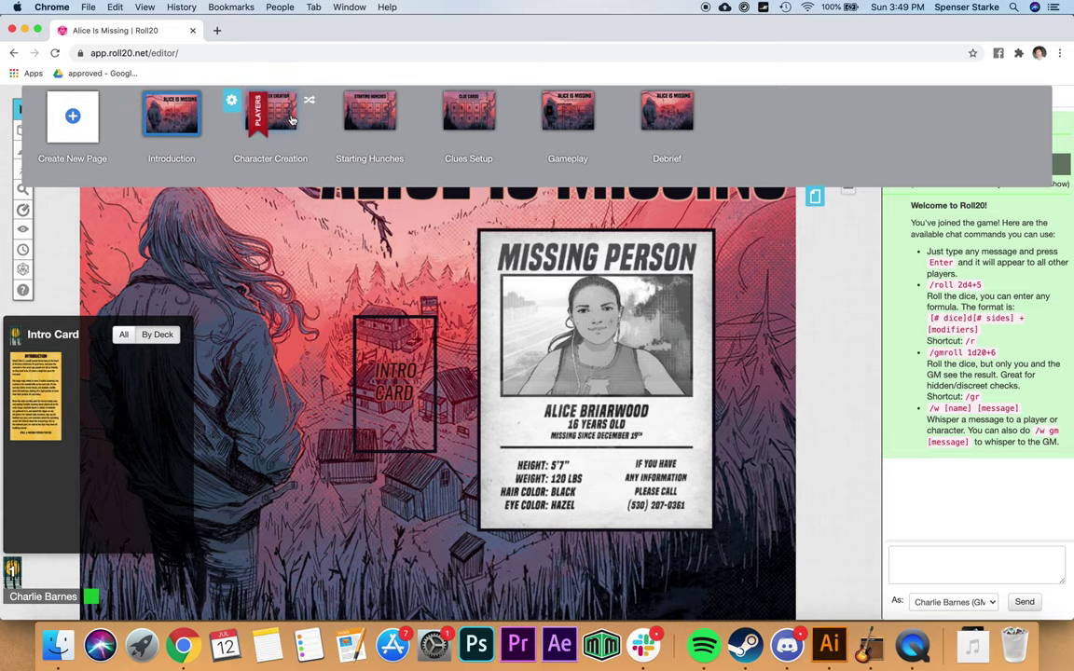
{"action": "left_click", "coordinate": [277, 122]}
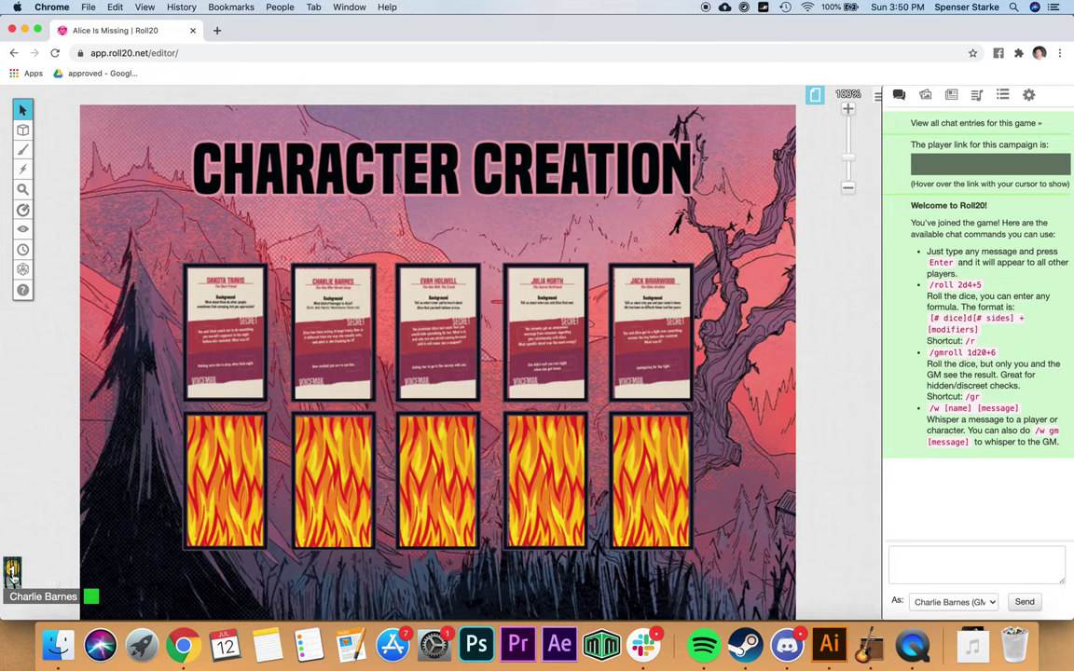
Group the hand's cards By Deck and enlarge the Intro Card to read it.
{"action": "left_click", "coordinate": [14, 577]}
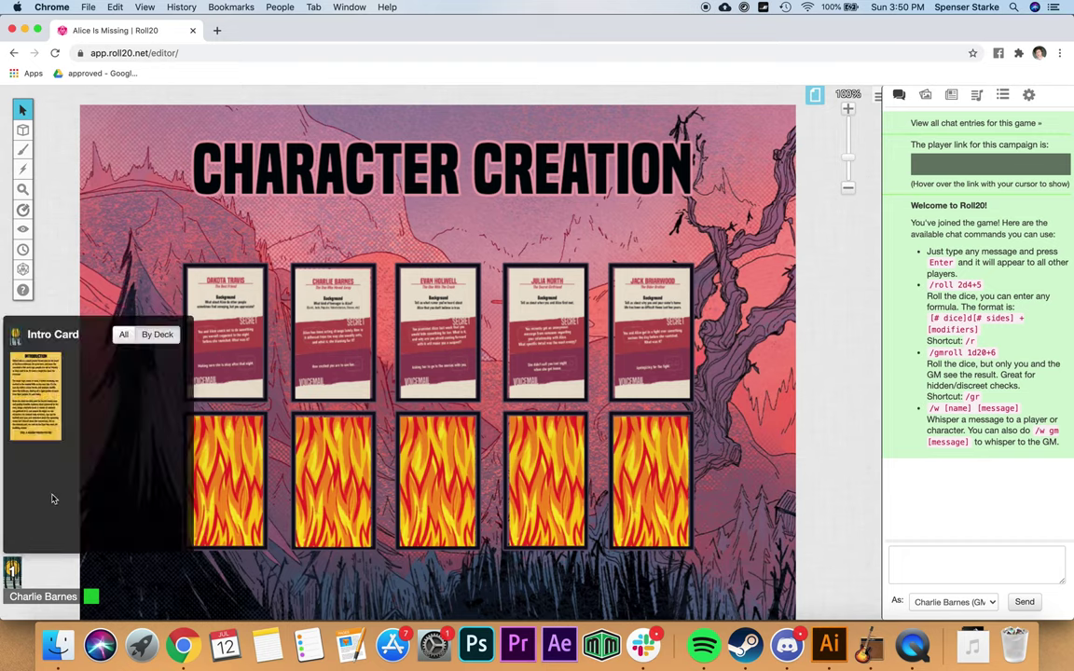
{"action": "left_click", "coordinate": [158, 334]}
{"action": "left_click", "coordinate": [31, 402]}
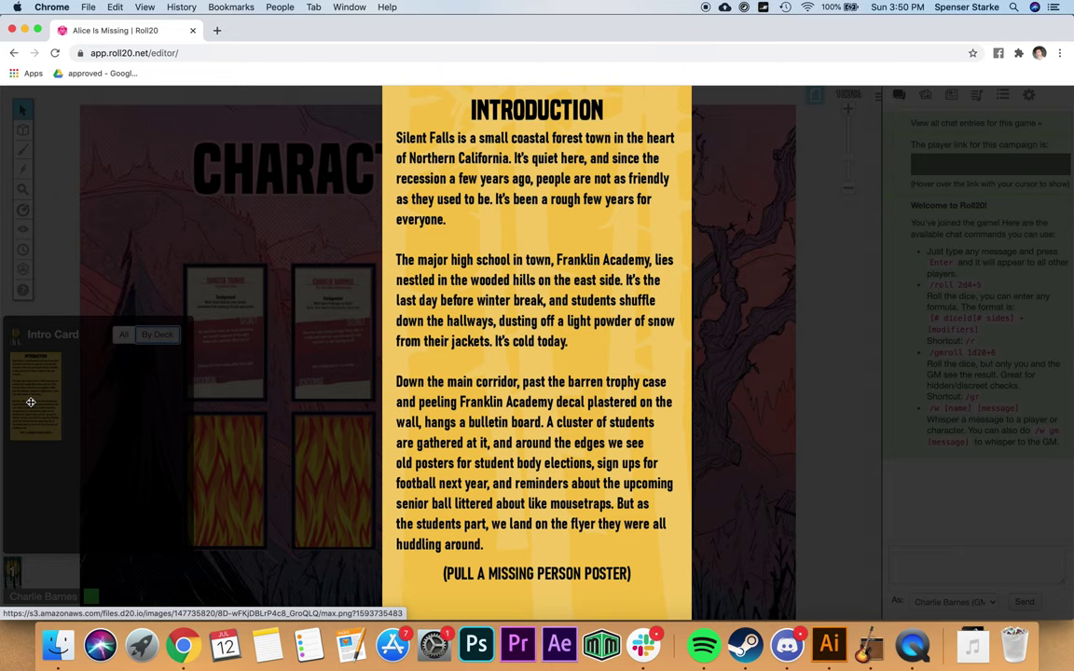
Play the Intro Card onto the Character Creation board, then take it back into the hand.
{"action": "left_click_drag", "start_coordinate": [51, 402], "coordinate": [233, 213]}
{"action": "right_click", "coordinate": [191, 209]}
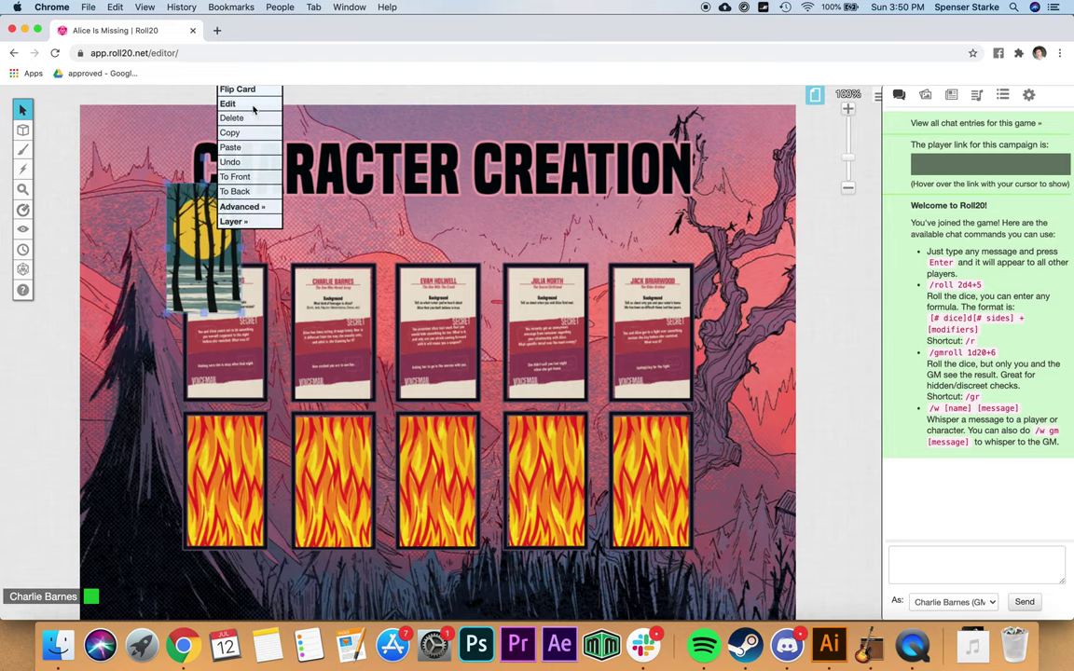
{"action": "left_click", "coordinate": [180, 231]}
{"action": "left_click_drag", "start_coordinate": [182, 214], "coordinate": [140, 399]}
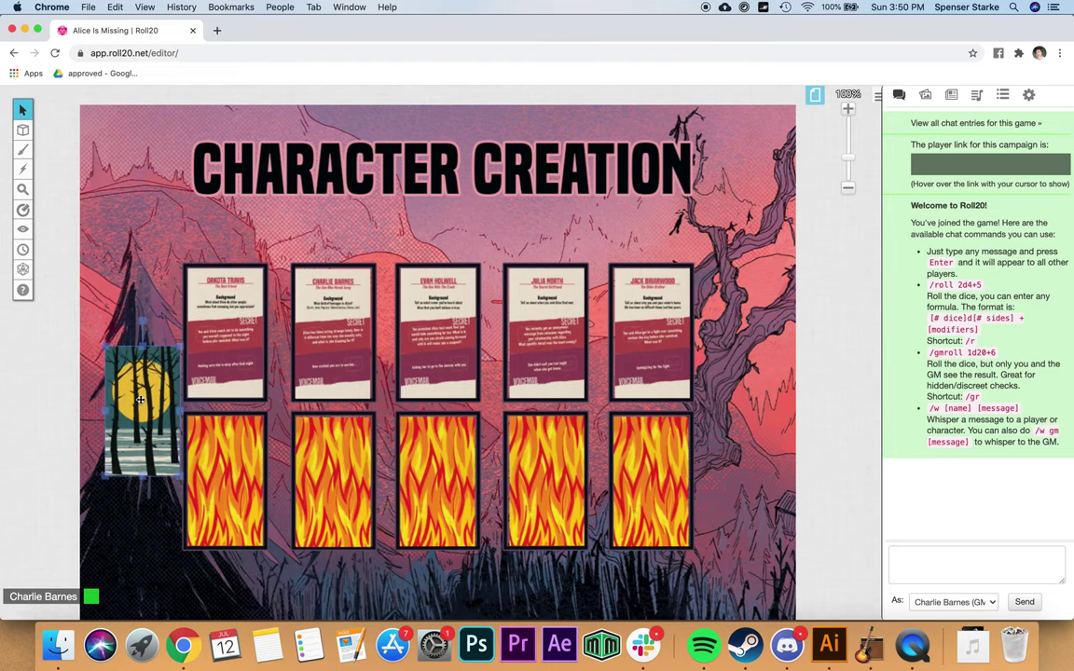
{"action": "right_click", "coordinate": [139, 399]}
{"action": "left_click", "coordinate": [166, 225]}
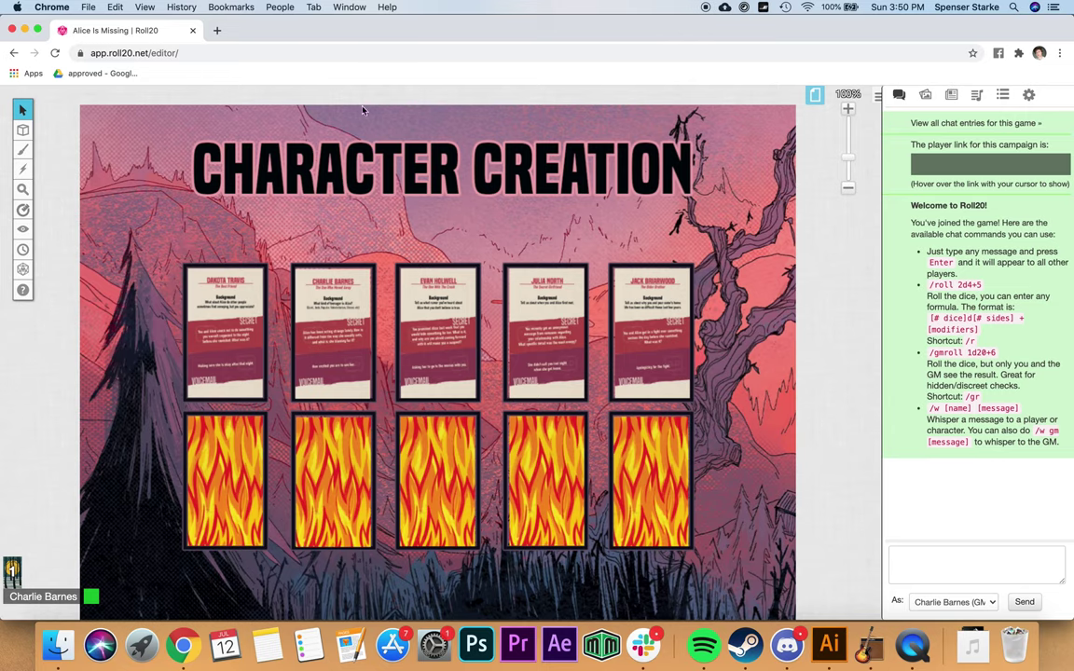
{"action": "left_click", "coordinate": [814, 95]}
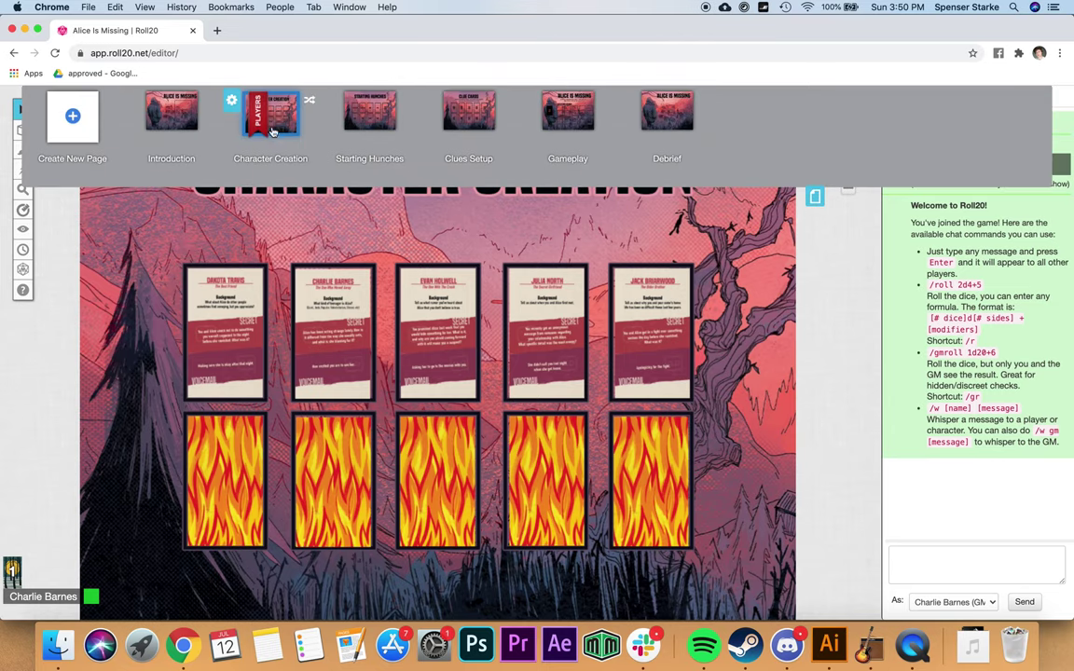
{"action": "left_click", "coordinate": [815, 196]}
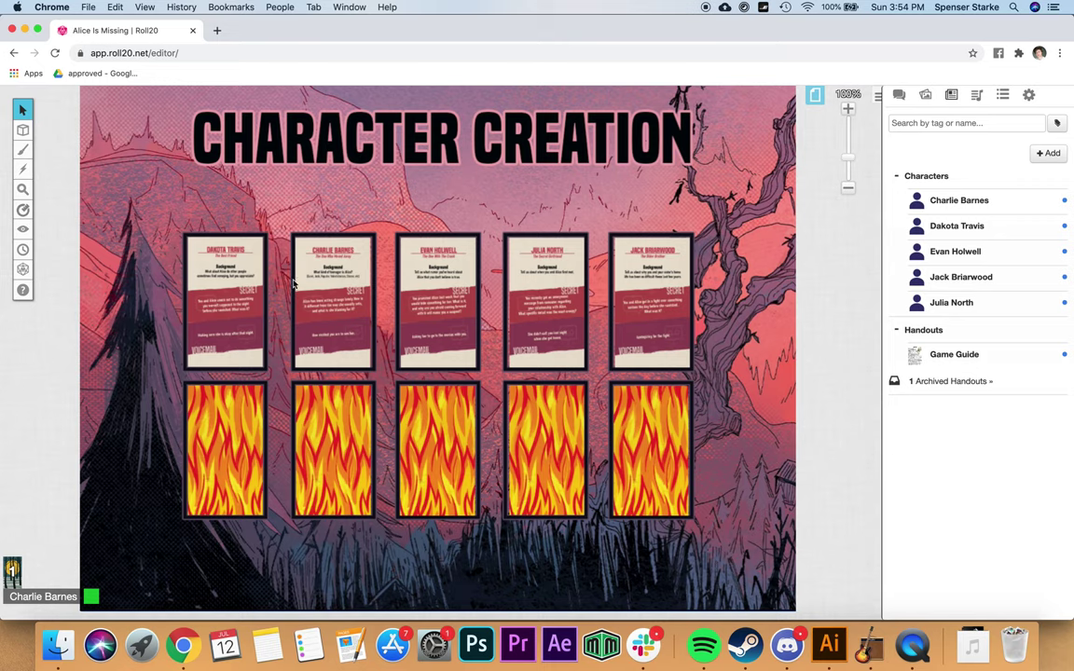
Take the Charlie Barnes character card and the flame motive card below it into the hand.
{"action": "right_click", "coordinate": [338, 301]}
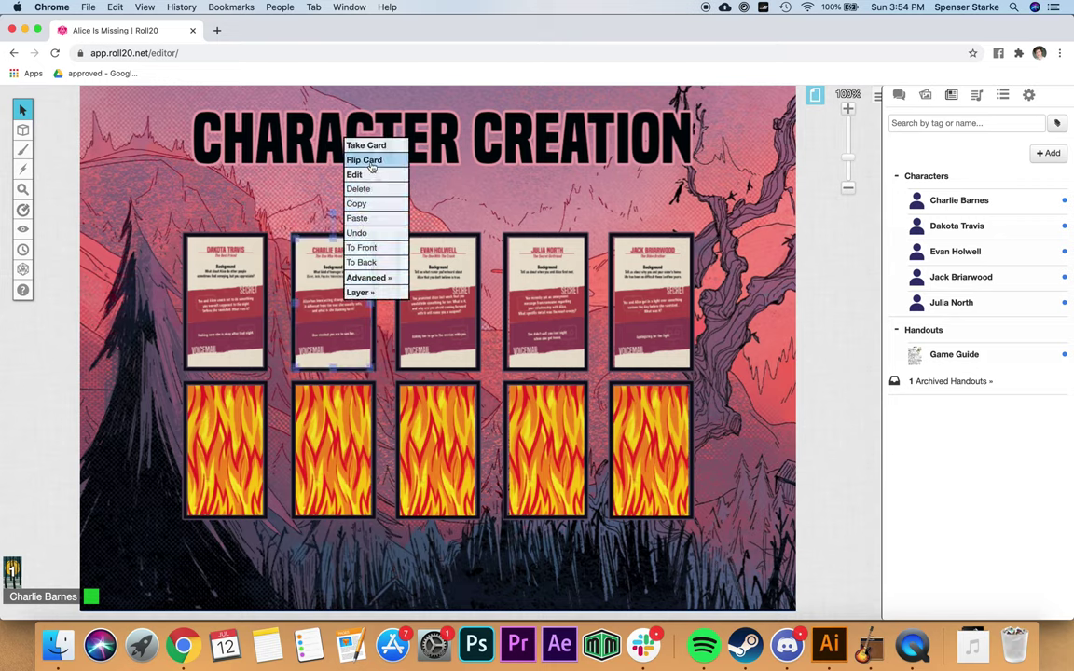
{"action": "left_click", "coordinate": [336, 141]}
{"action": "right_click", "coordinate": [338, 382]}
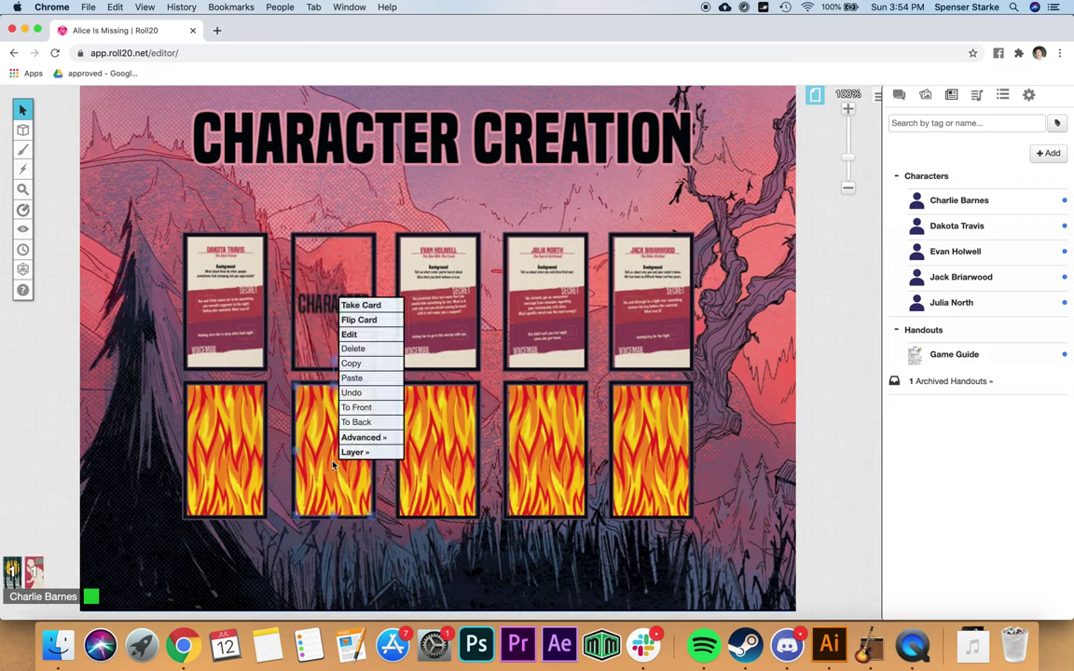
{"action": "left_click", "coordinate": [371, 306]}
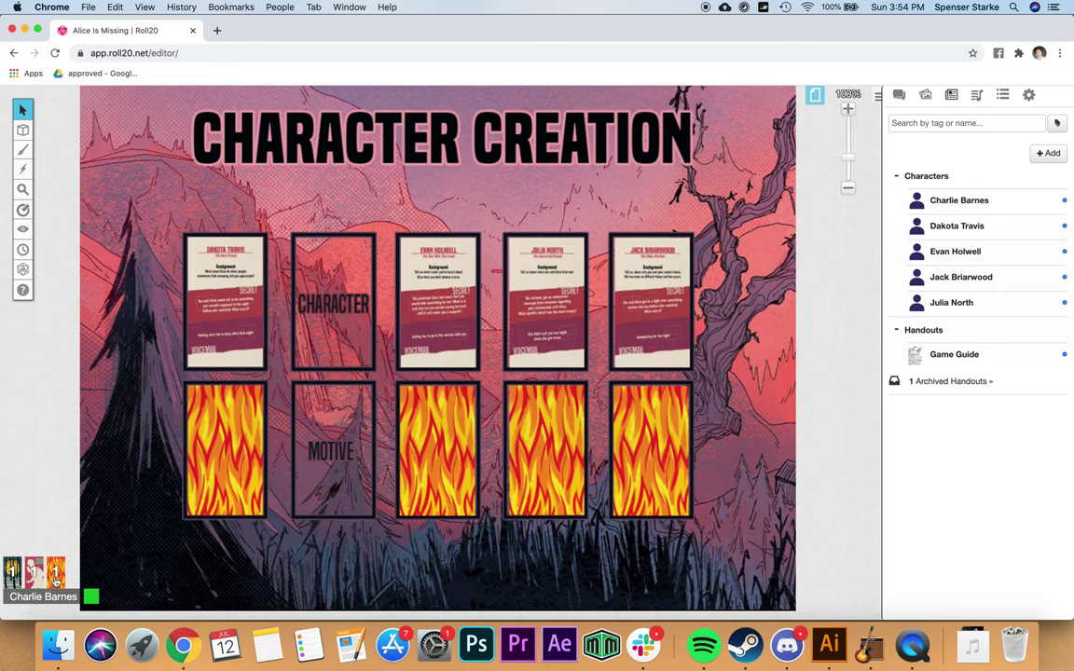
{"action": "mouse_move", "coordinate": [32, 580]}
{"action": "scroll", "coordinate": [68, 511], "scroll_direction": "down", "scroll_amount": 5}
{"action": "scroll", "coordinate": [68, 514], "scroll_direction": "up", "scroll_amount": 5}
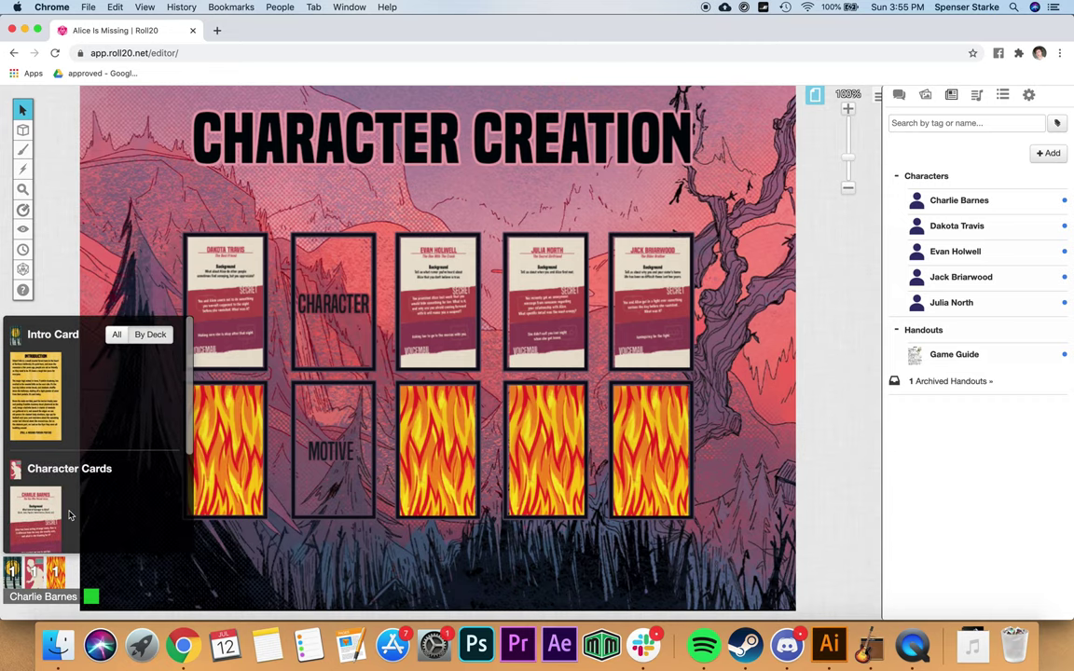
{"action": "scroll", "coordinate": [131, 373], "scroll_direction": "down", "scroll_amount": 3}
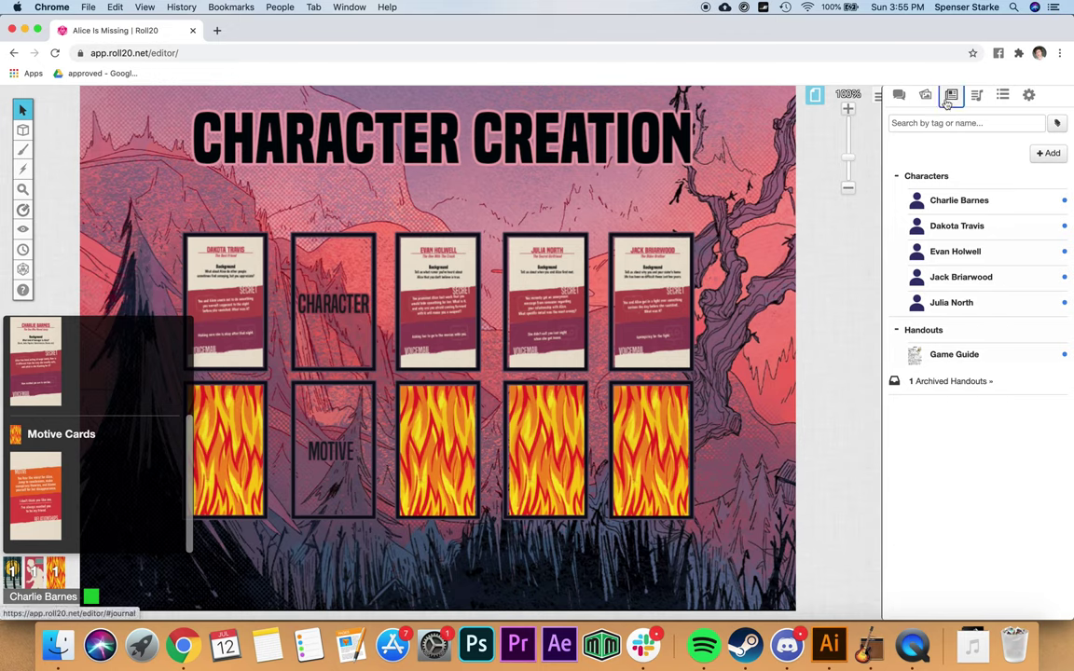
{"action": "left_click", "coordinate": [975, 206]}
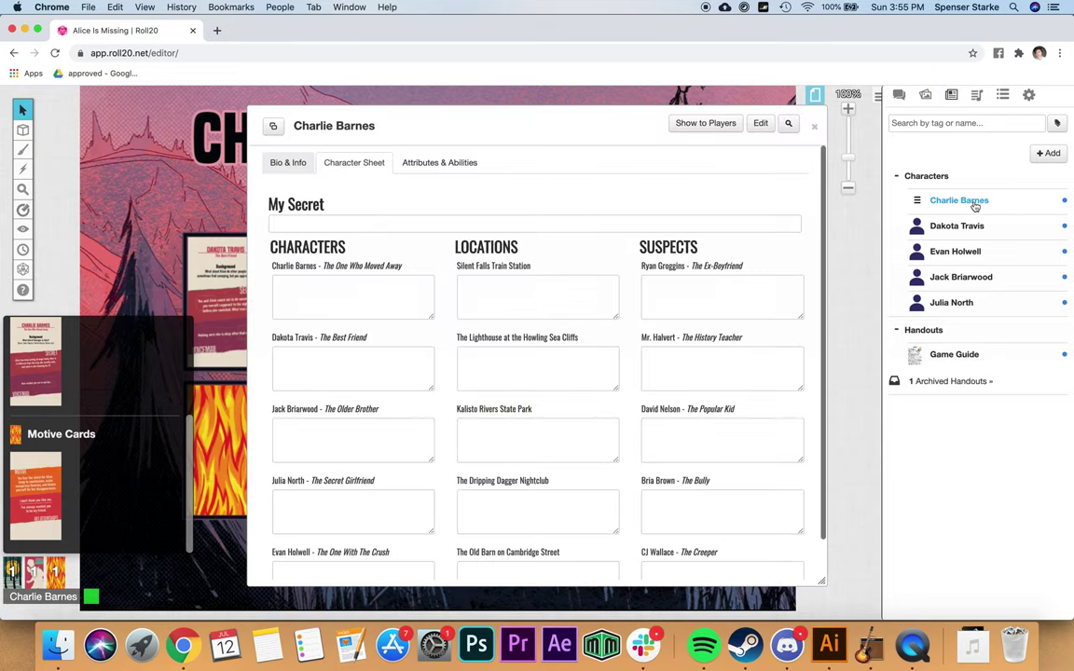
{"action": "left_click", "coordinate": [287, 163]}
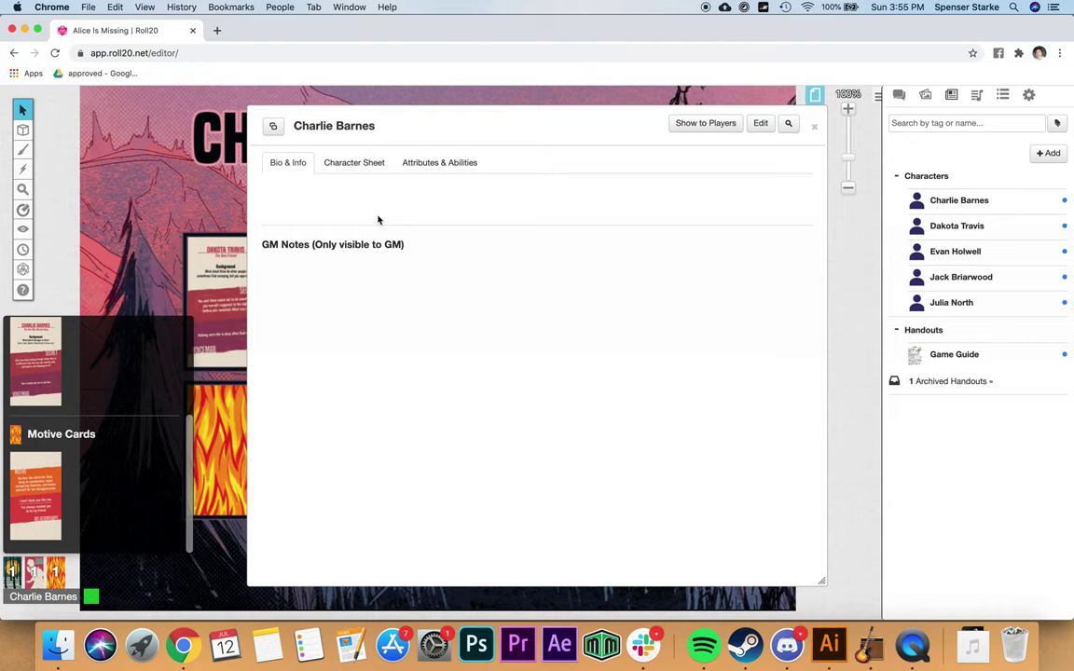
{"action": "left_click", "coordinate": [362, 166]}
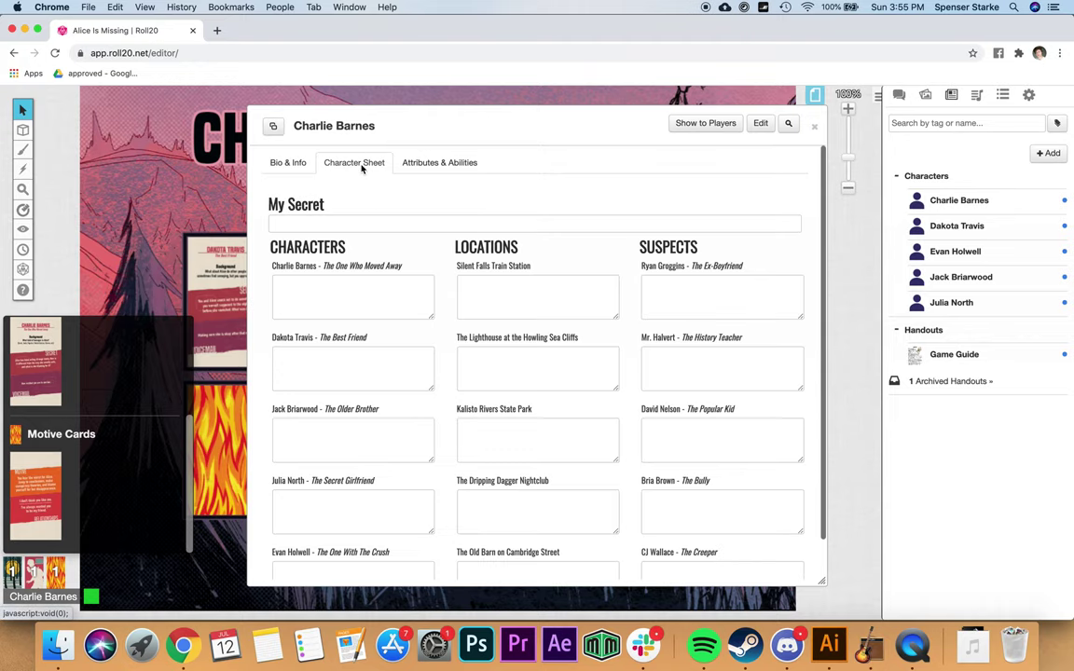
{"action": "left_click", "coordinate": [275, 223]}
{"action": "left_click", "coordinate": [327, 294]}
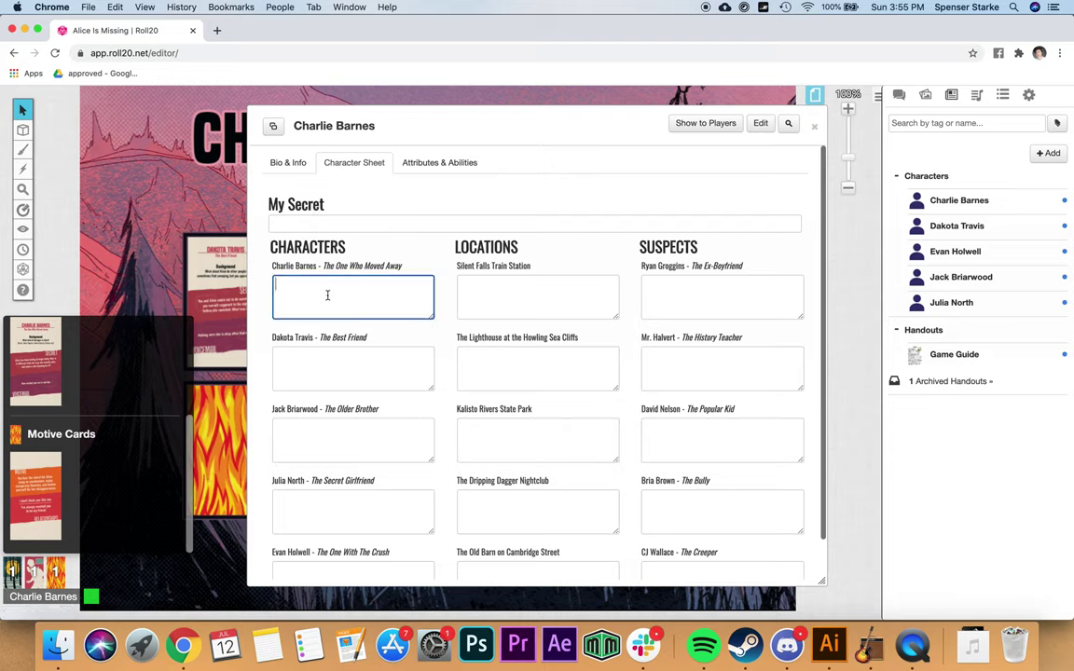
{"action": "left_click", "coordinate": [317, 410]}
{"action": "left_click", "coordinate": [289, 429]}
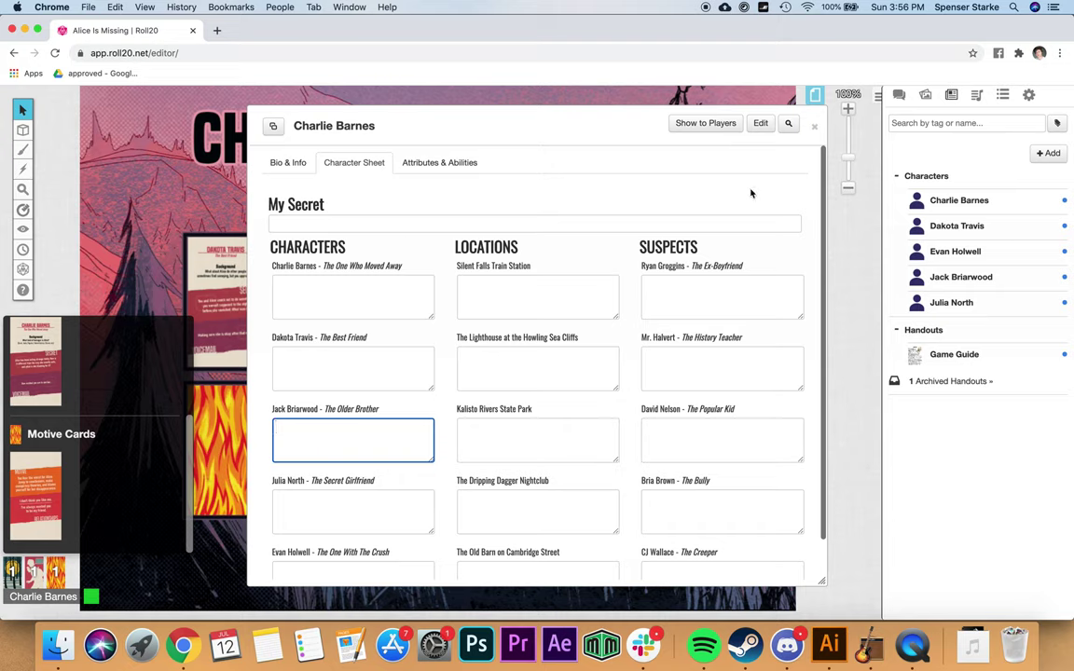
{"action": "left_click", "coordinate": [814, 129]}
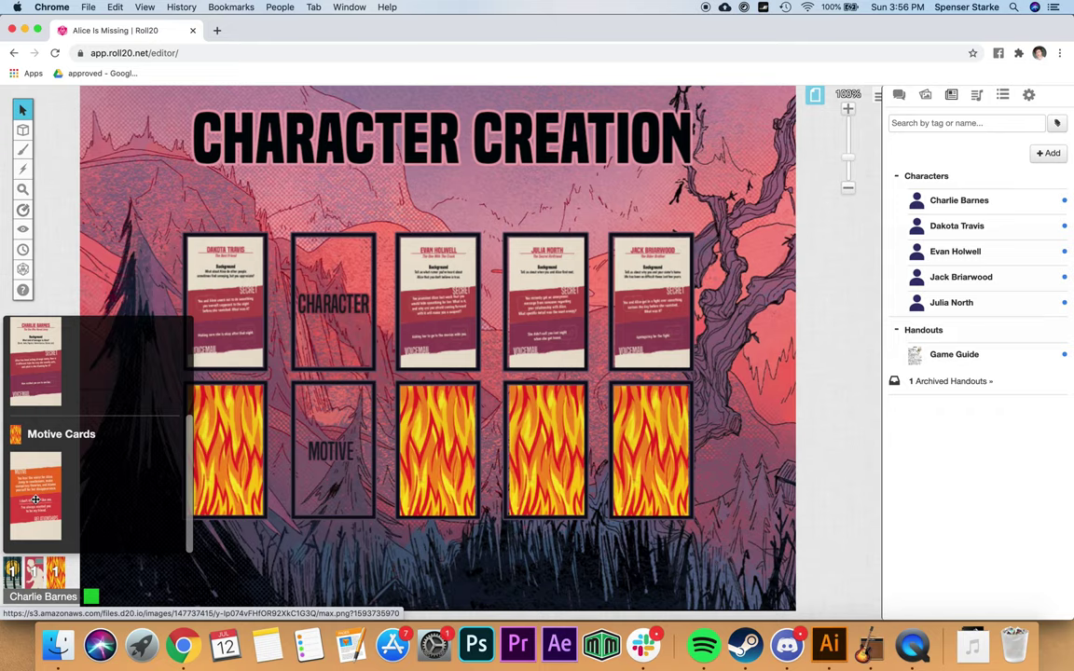
{"action": "scroll", "coordinate": [38, 466], "scroll_direction": "up", "scroll_amount": 2}
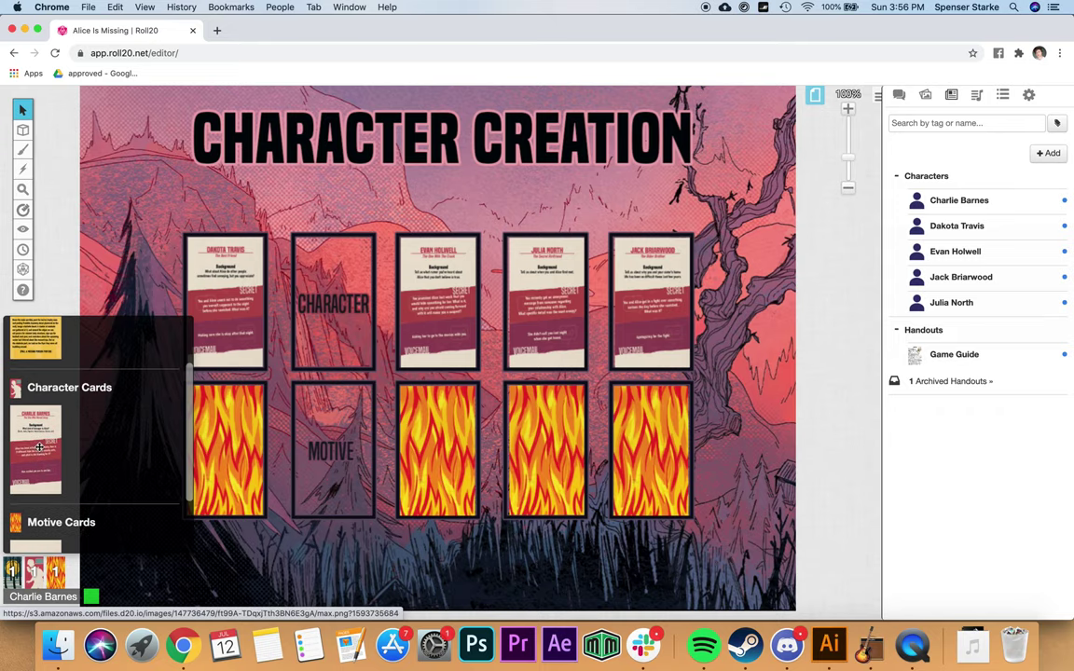
{"action": "left_click", "coordinate": [40, 448]}
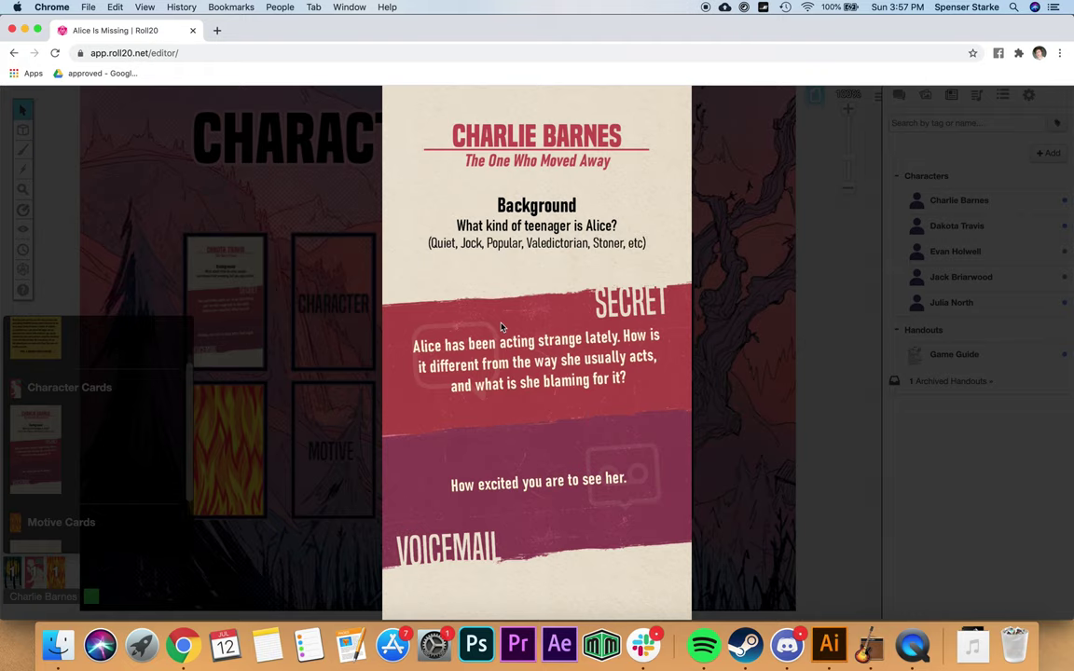
{"action": "left_click", "coordinate": [340, 233]}
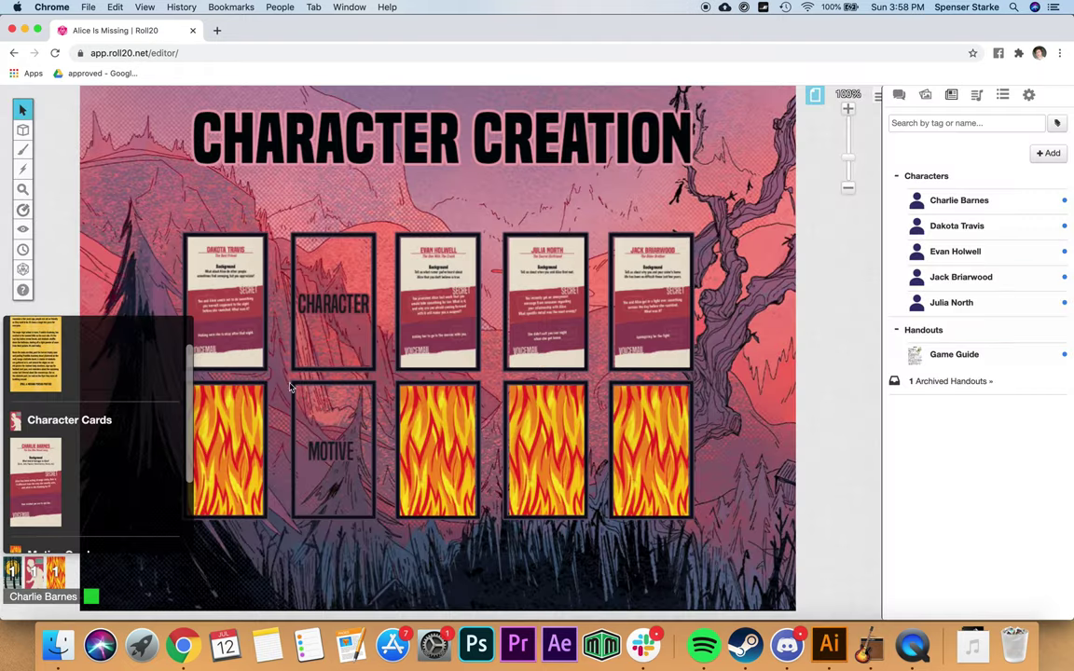
Look over Charlie Barnes' sheet, then review the enlarged Motive card from the hand.
{"action": "left_click", "coordinate": [962, 202]}
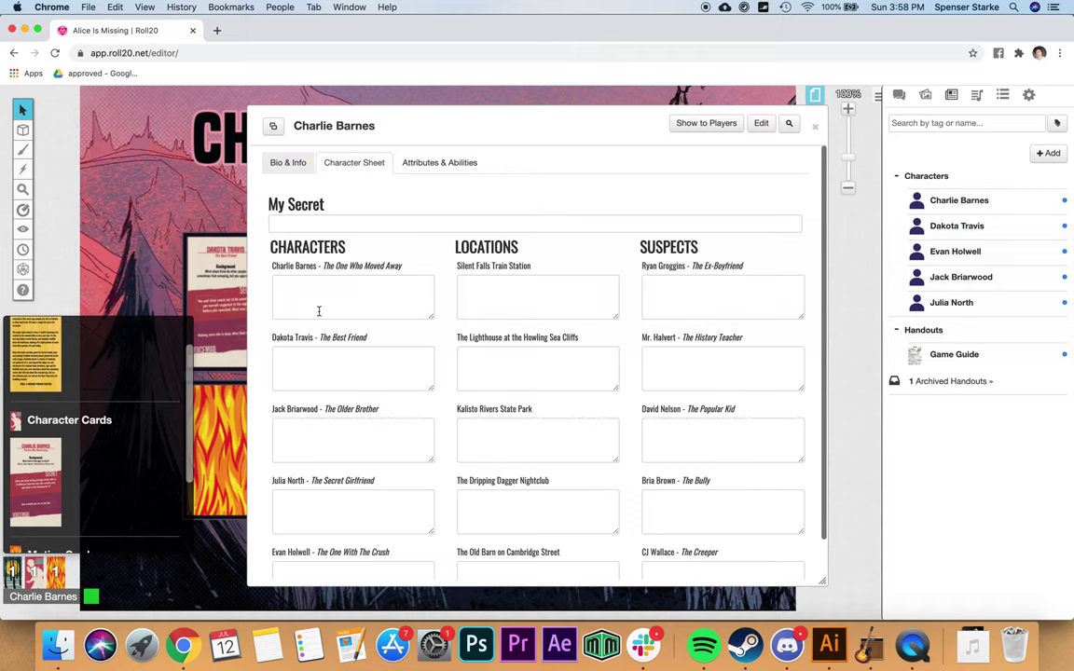
{"action": "left_click", "coordinate": [305, 290]}
{"action": "left_click", "coordinate": [317, 368]}
{"action": "scroll", "coordinate": [45, 495], "scroll_direction": "down", "scroll_amount": 3}
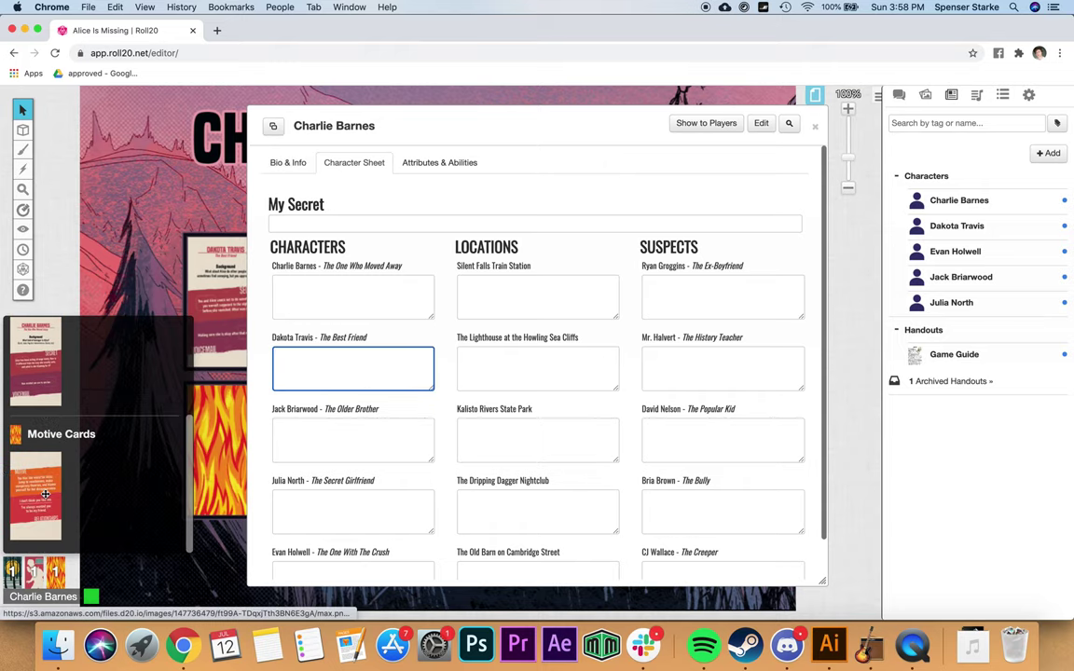
{"action": "left_click", "coordinate": [816, 131]}
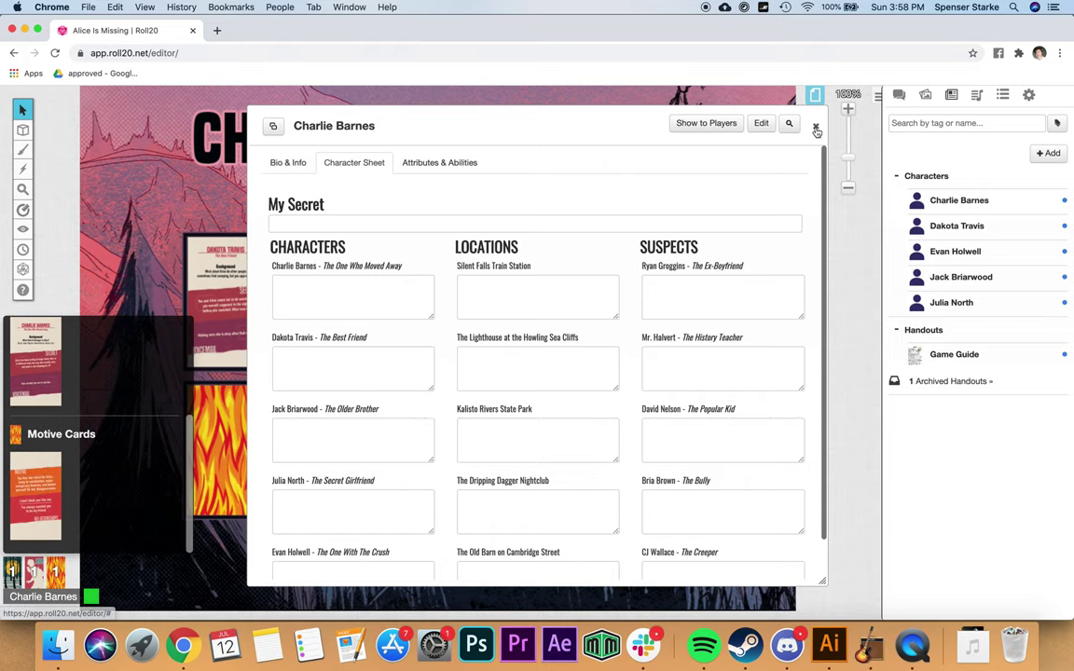
{"action": "left_click", "coordinate": [816, 132]}
{"action": "left_click", "coordinate": [29, 456]}
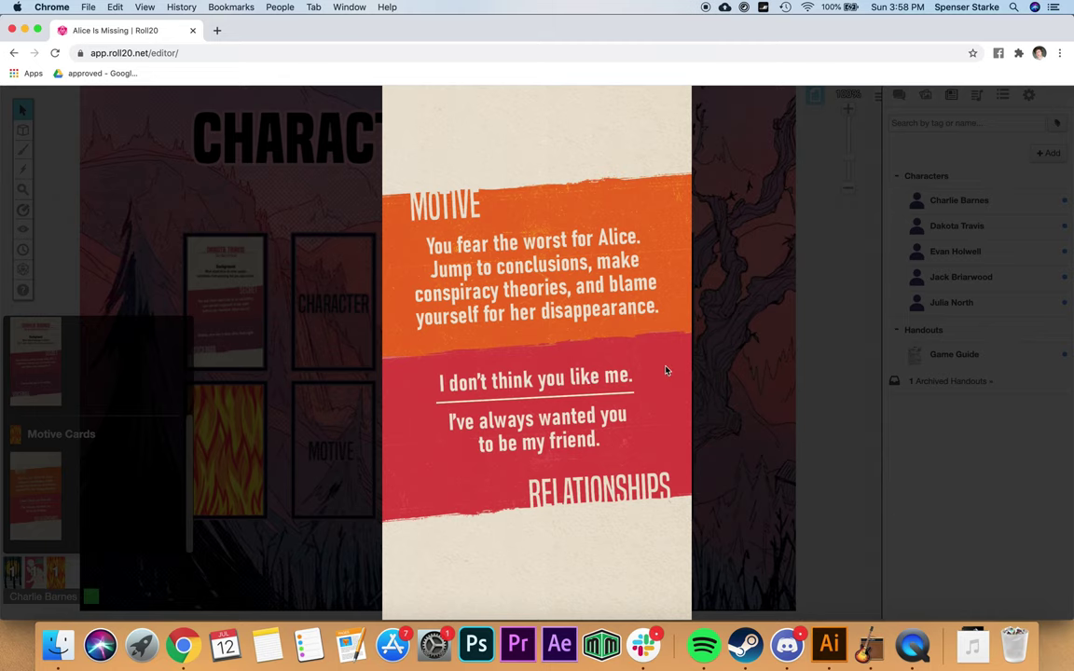
{"action": "left_click", "coordinate": [669, 332]}
Enter 'RELATIONSHIP: I don't think you like me' in the Dakota Travis box and close the sheet.
{"action": "left_click", "coordinate": [959, 200]}
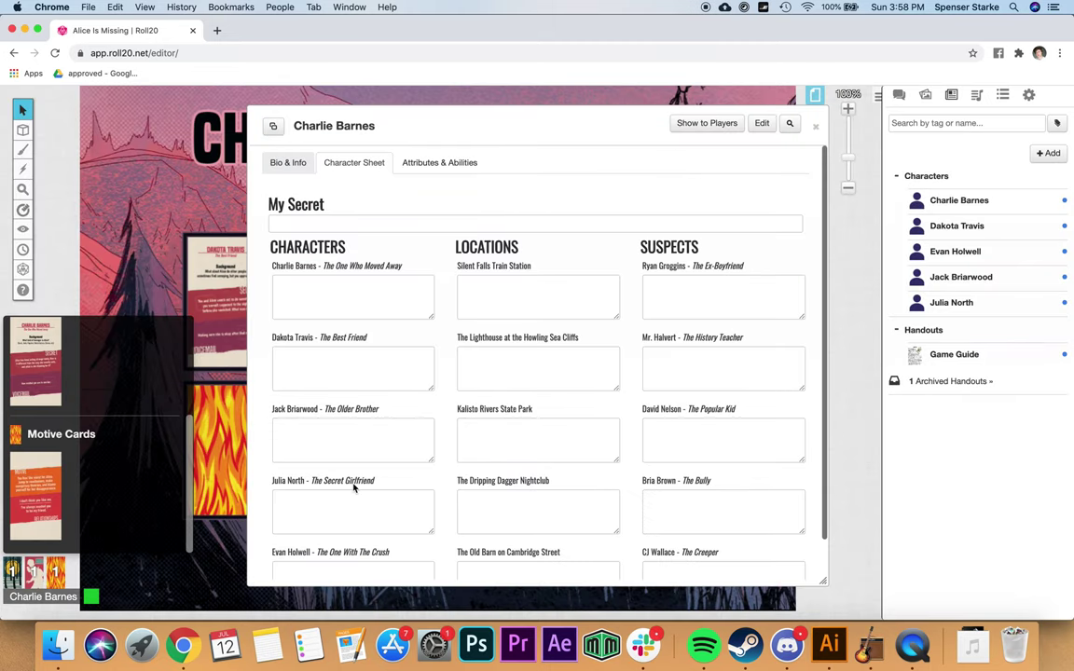
{"action": "scroll", "coordinate": [353, 485], "scroll_direction": "down", "scroll_amount": 1}
{"action": "left_click", "coordinate": [331, 321]}
{"action": "type", "text": "I don't think you like me"}
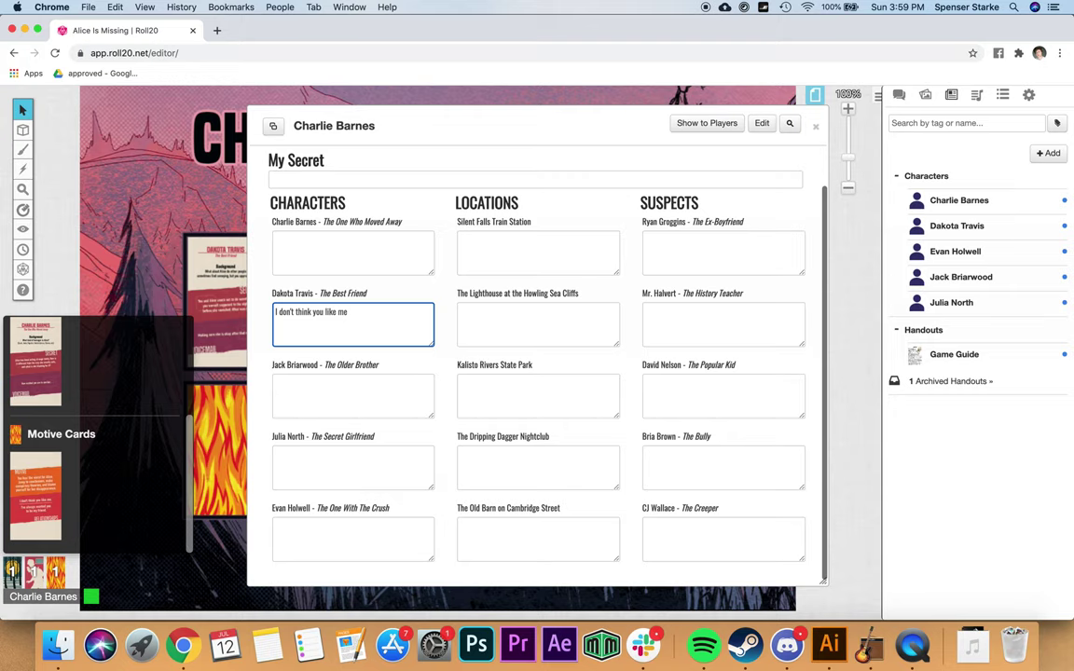
{"action": "left_click", "coordinate": [275, 312]}
{"action": "type", "text": "RELATIONSHIP:"}
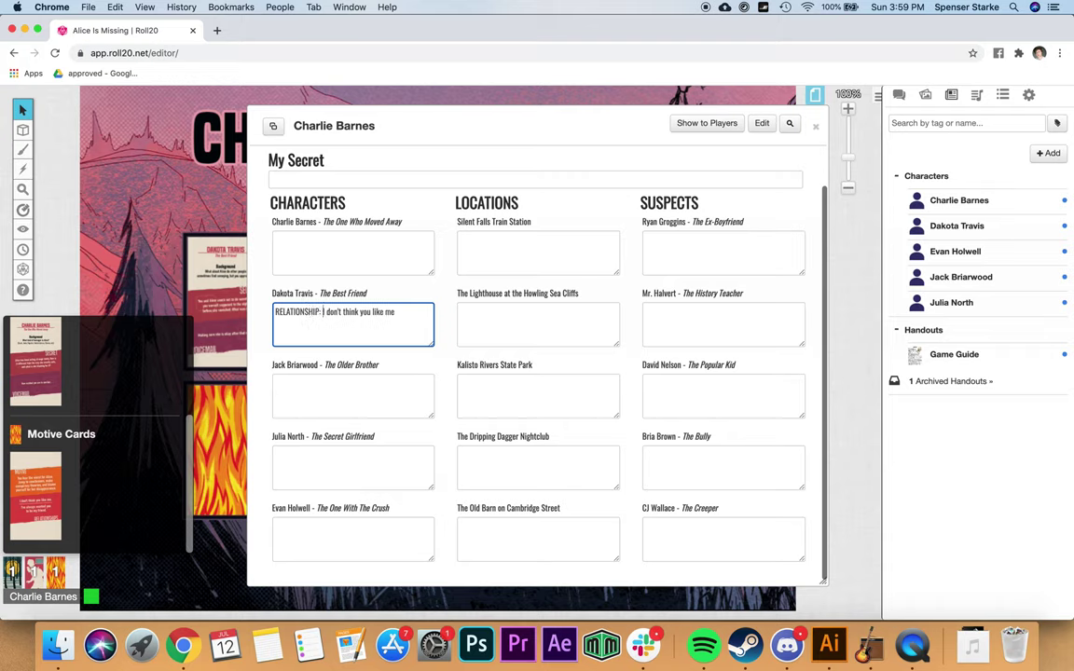
{"action": "key", "text": "Escape"}
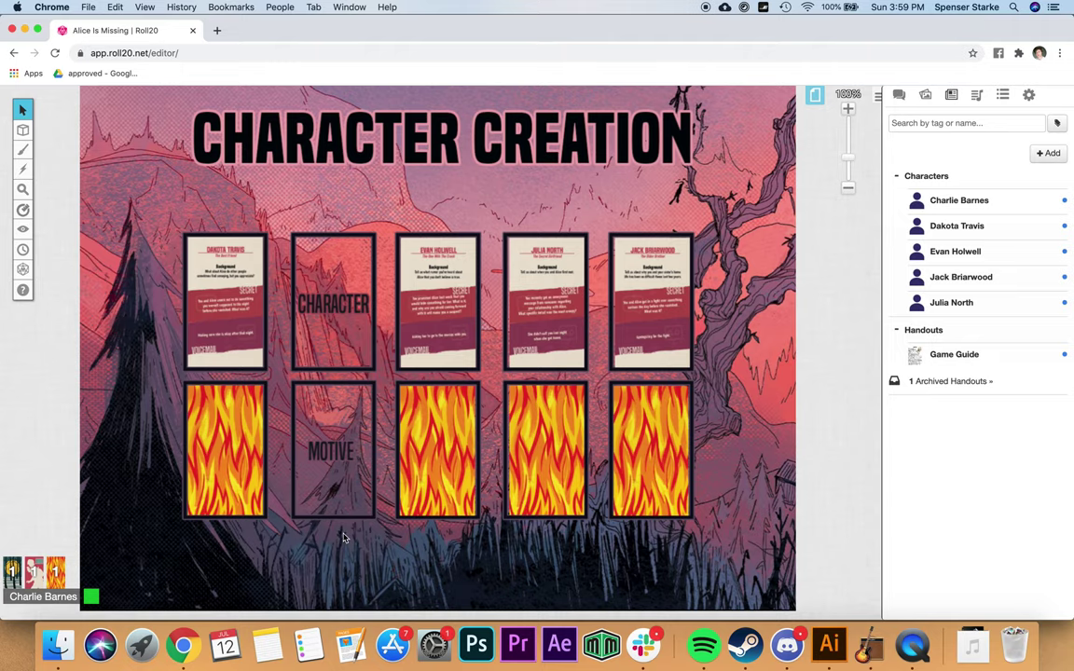
Open the Starting Hunches page and drag the PLAYERS ribbon onto its thumbnail.
{"action": "left_click", "coordinate": [814, 95]}
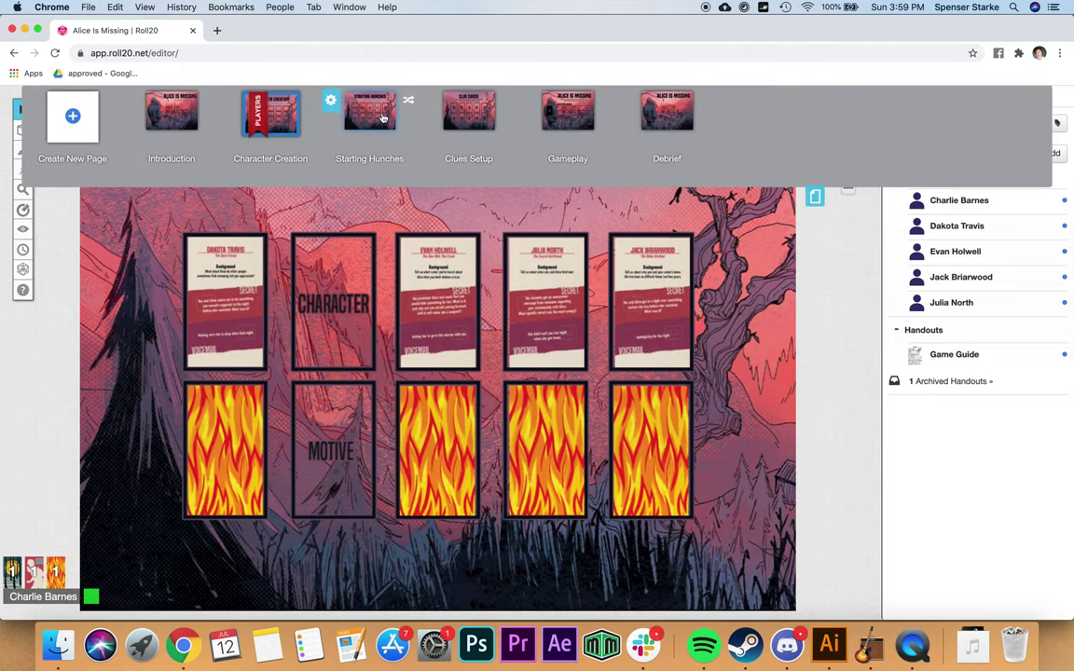
{"action": "left_click", "coordinate": [373, 112]}
{"action": "left_click", "coordinate": [814, 96]}
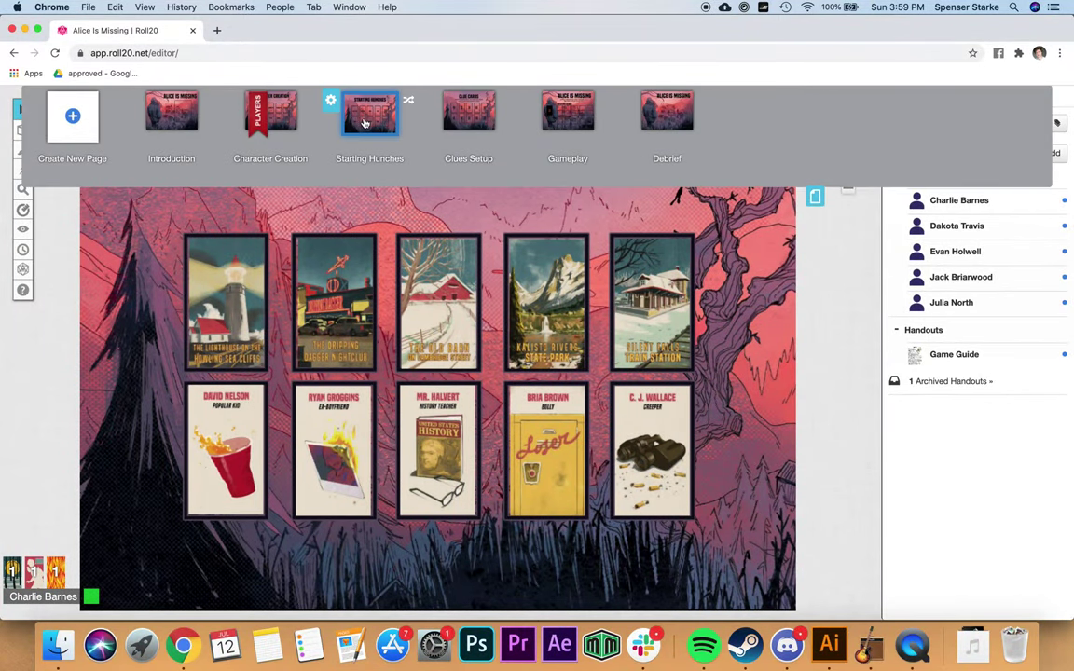
{"action": "left_click_drag", "start_coordinate": [258, 107], "coordinate": [389, 125]}
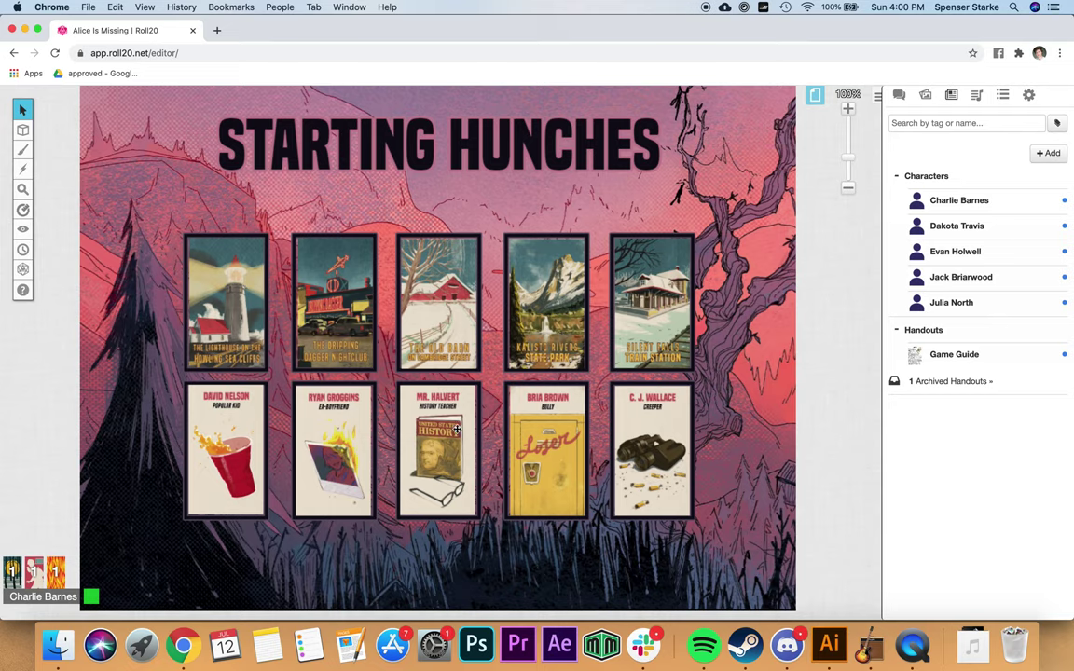
Take the lighthouse card into the hand, then check Charlie Barnes' sheet.
{"action": "right_click", "coordinate": [224, 275]}
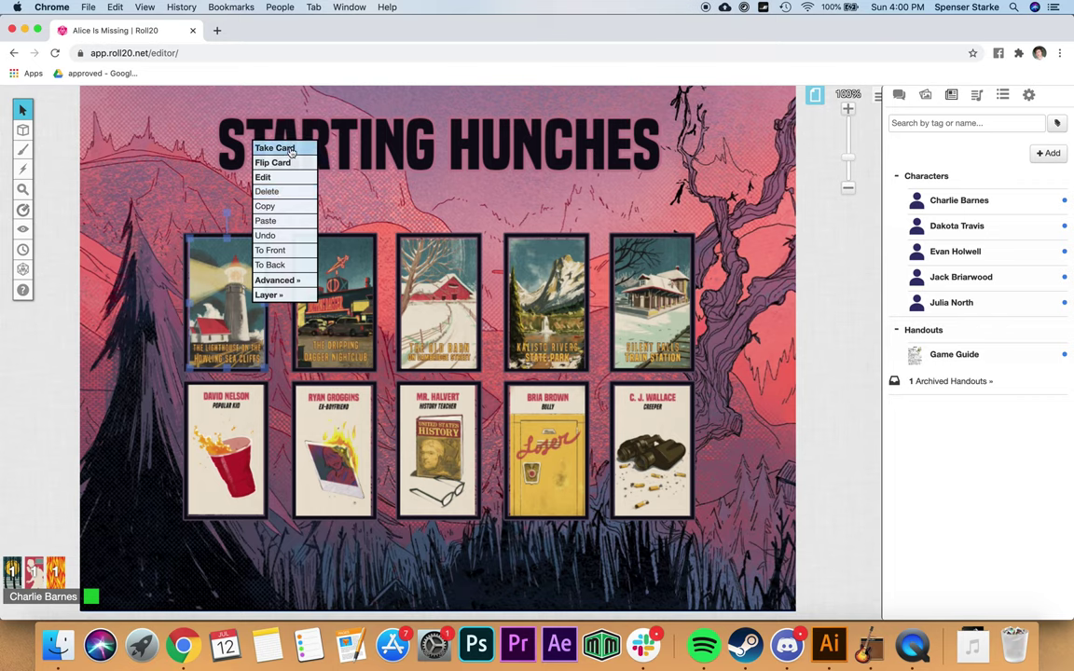
{"action": "left_click", "coordinate": [290, 150]}
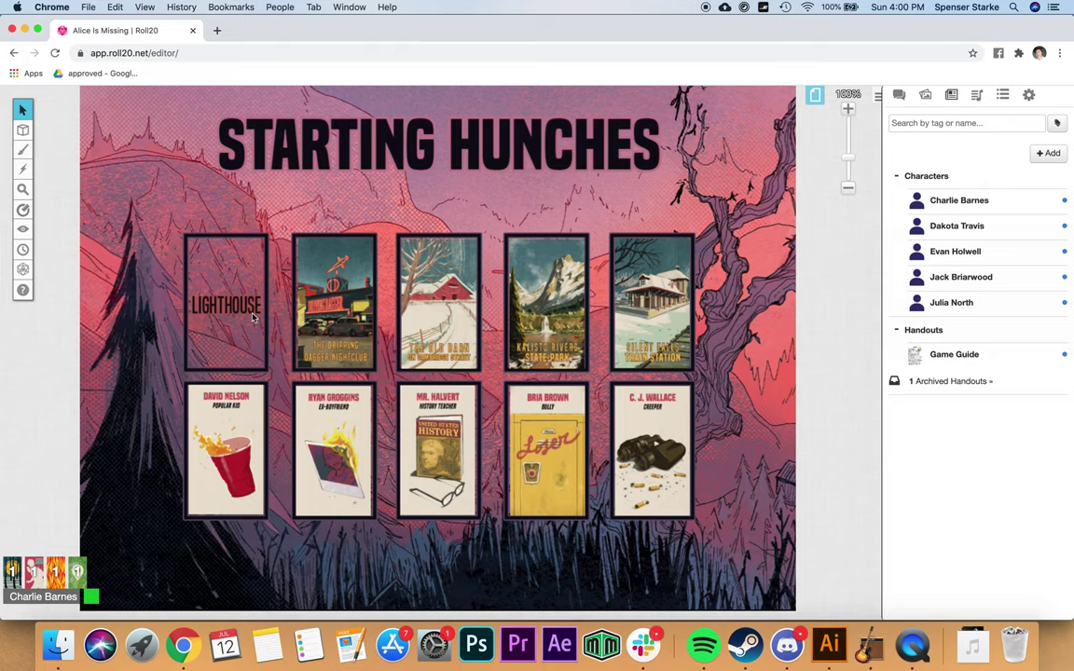
{"action": "left_click", "coordinate": [957, 200]}
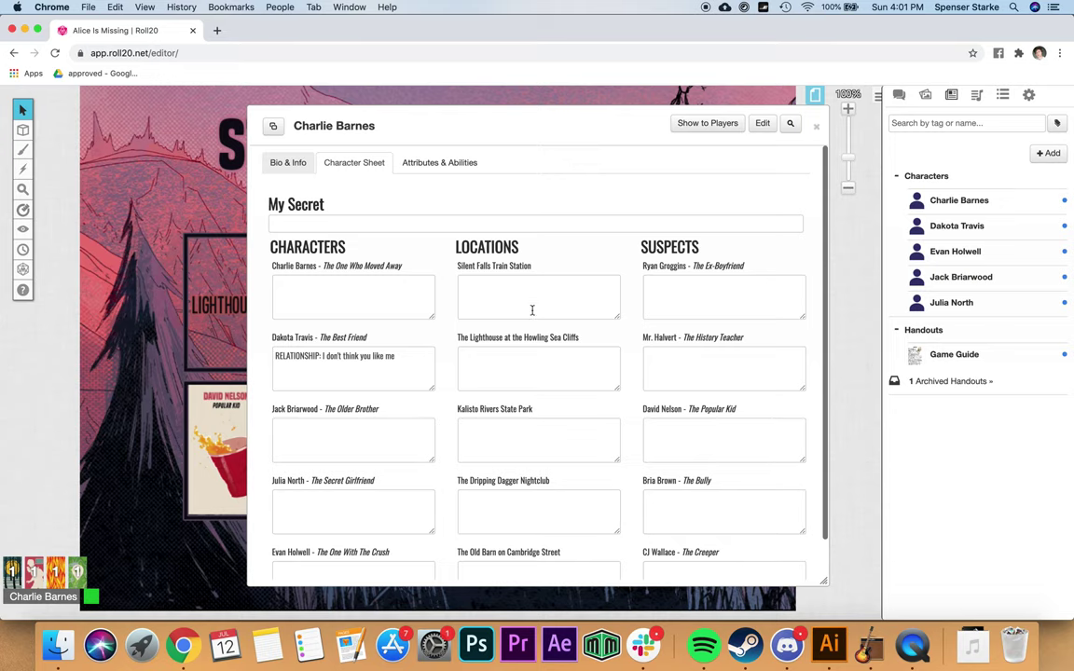
{"action": "scroll", "coordinate": [565, 457], "scroll_direction": "down", "scroll_amount": 1}
{"action": "scroll", "coordinate": [566, 456], "scroll_direction": "up", "scroll_amount": 1}
{"action": "scroll", "coordinate": [566, 457], "scroll_direction": "down", "scroll_amount": 1}
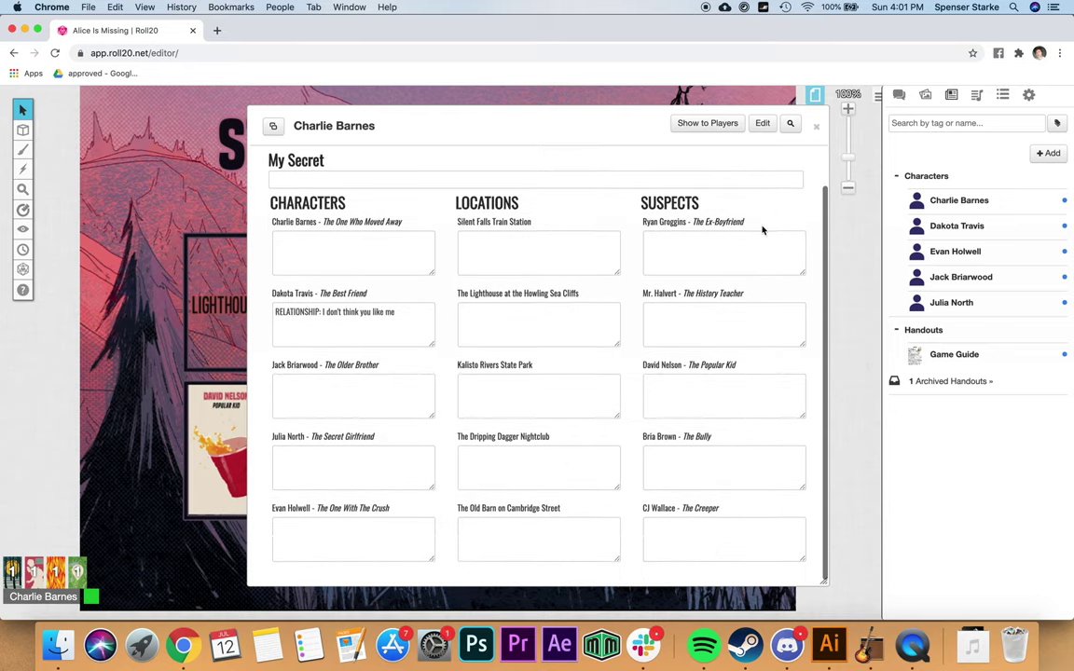
{"action": "left_click", "coordinate": [818, 129]}
{"action": "left_click", "coordinate": [814, 94]}
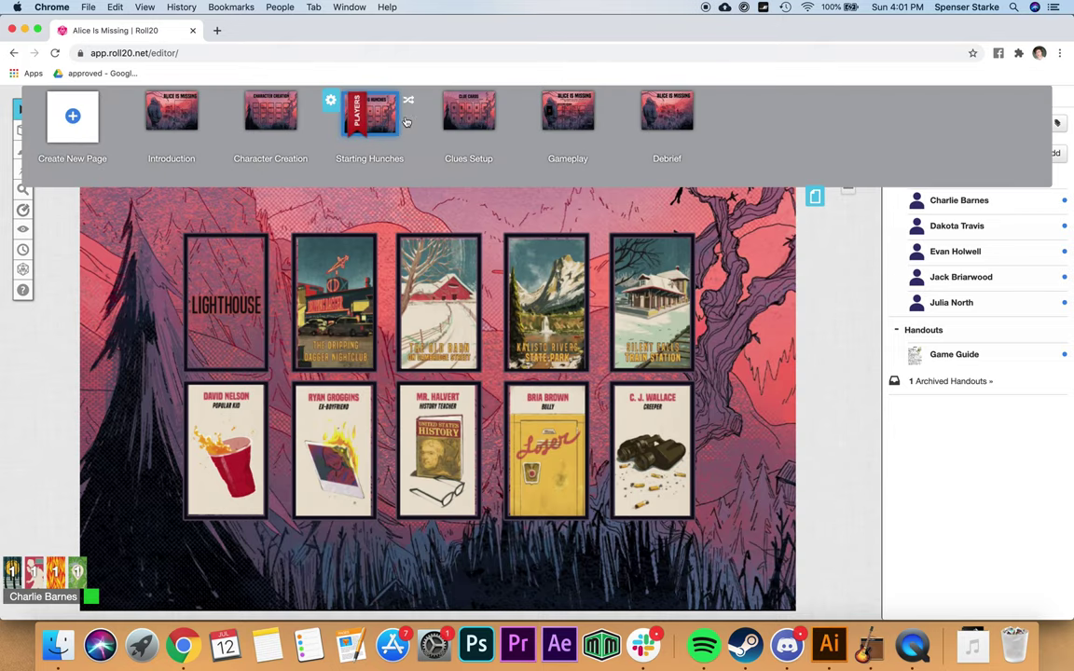
Move the players to the Clue Cards page and take the 90 clue card into the hand.
{"action": "left_click", "coordinate": [469, 128]}
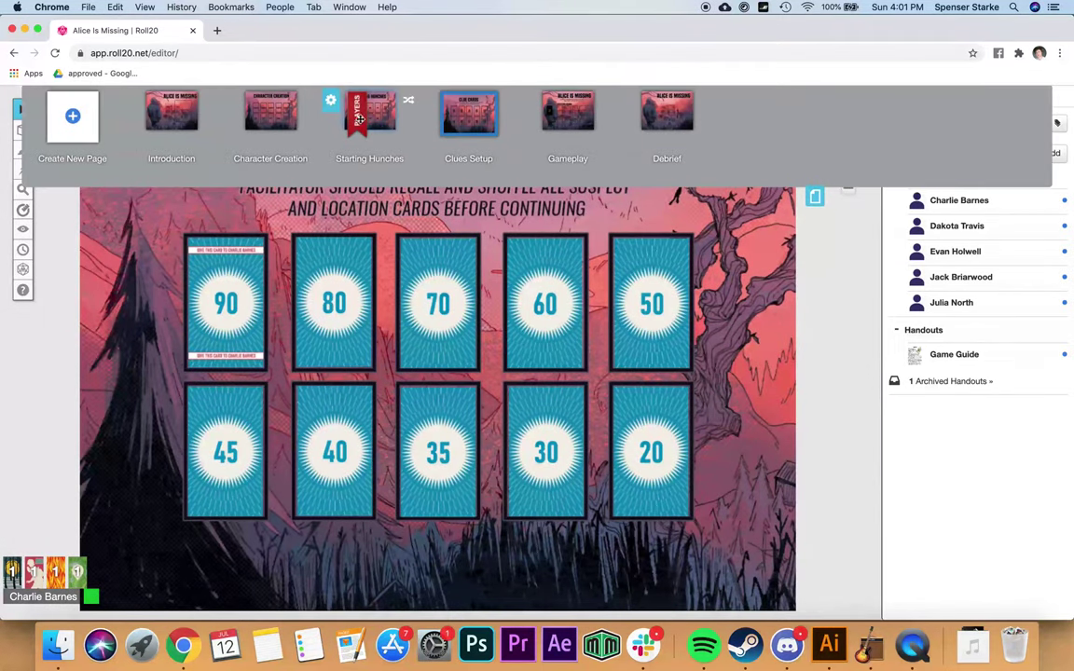
{"action": "left_click_drag", "start_coordinate": [396, 118], "coordinate": [470, 116]}
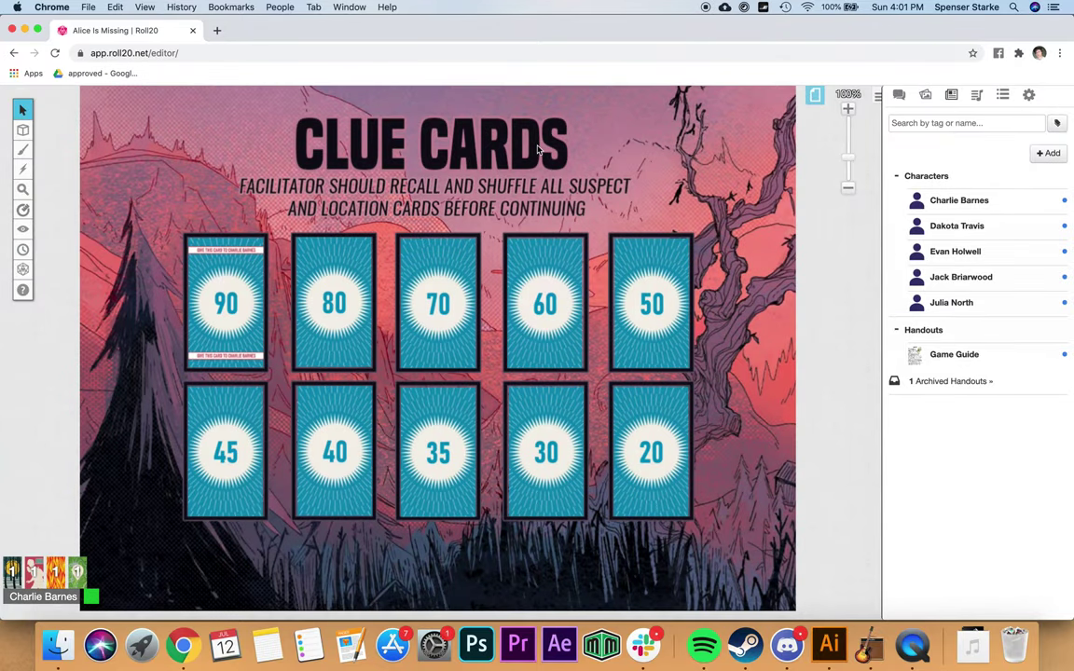
{"action": "right_click", "coordinate": [207, 279]}
{"action": "left_click", "coordinate": [252, 168]}
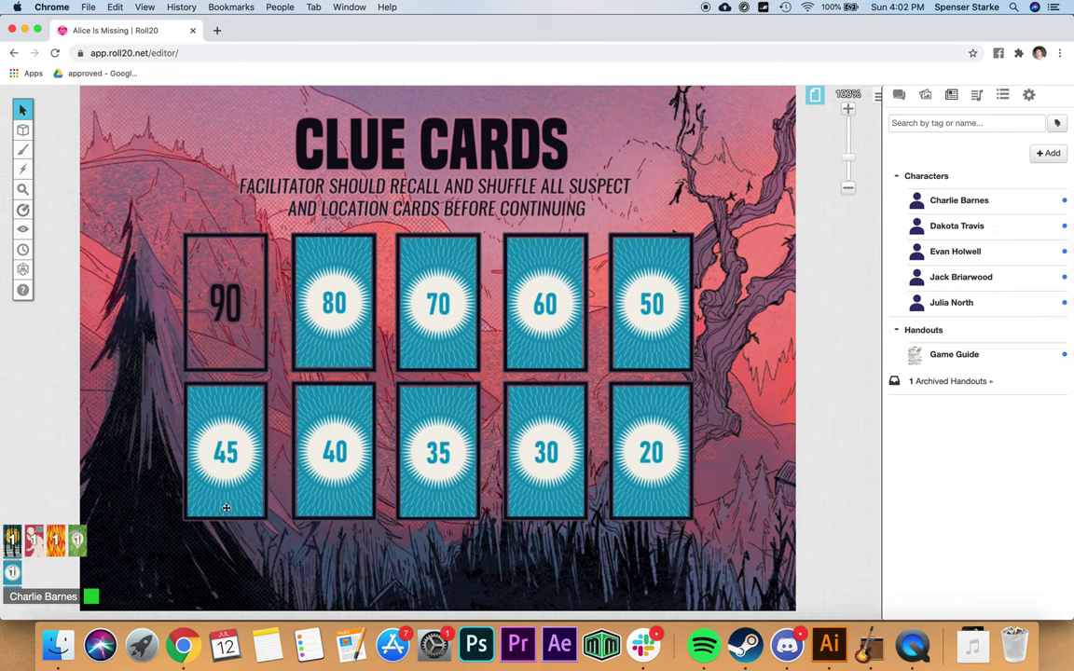
{"action": "mouse_move", "coordinate": [30, 494]}
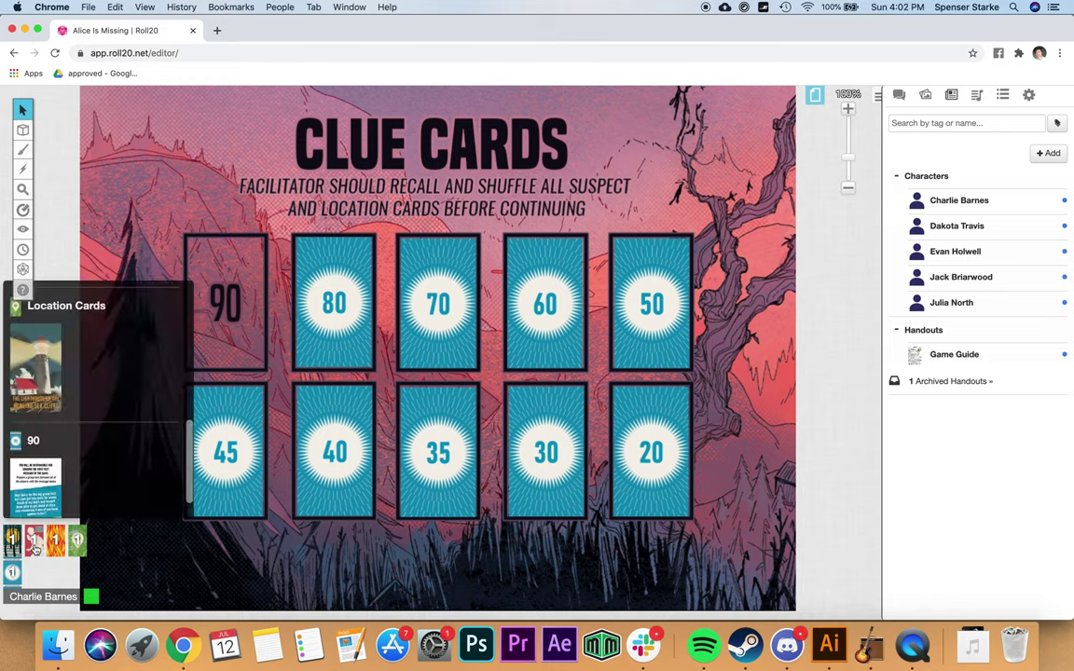
{"action": "scroll", "coordinate": [121, 400], "scroll_direction": "down", "scroll_amount": 2}
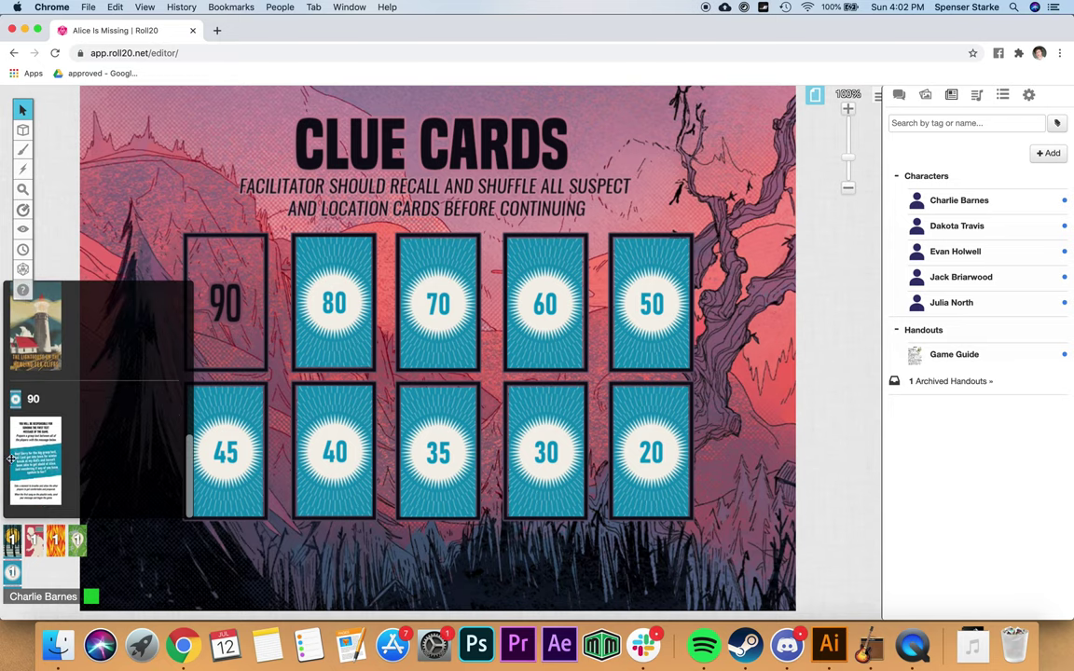
{"action": "scroll", "coordinate": [119, 402], "scroll_direction": "up", "scroll_amount": 3}
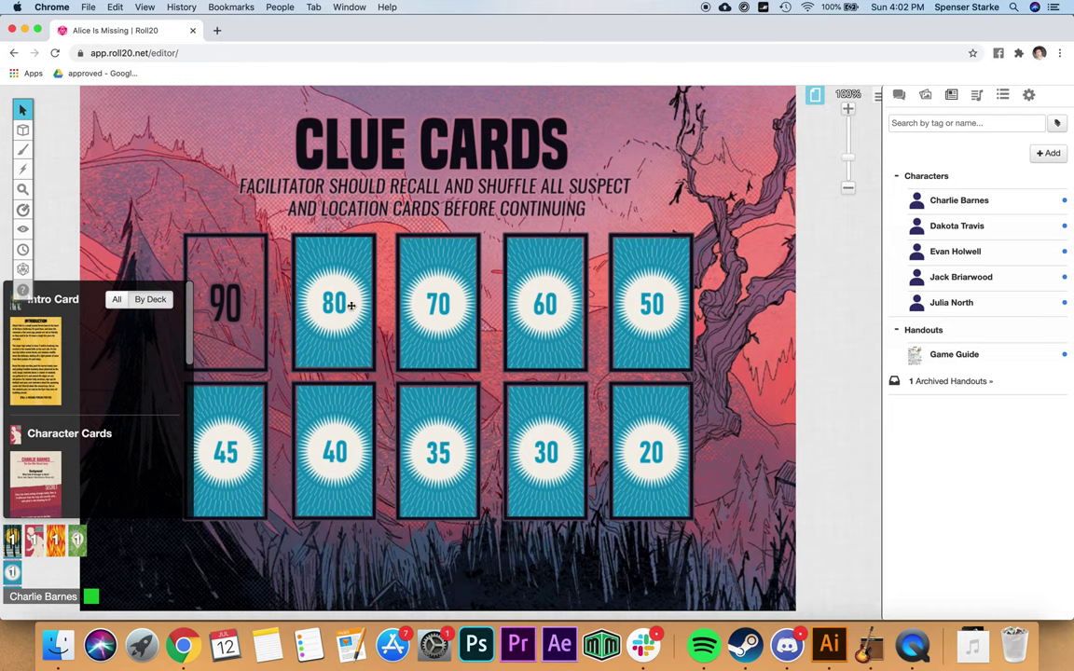
{"action": "scroll", "coordinate": [149, 415], "scroll_direction": "down", "scroll_amount": 5}
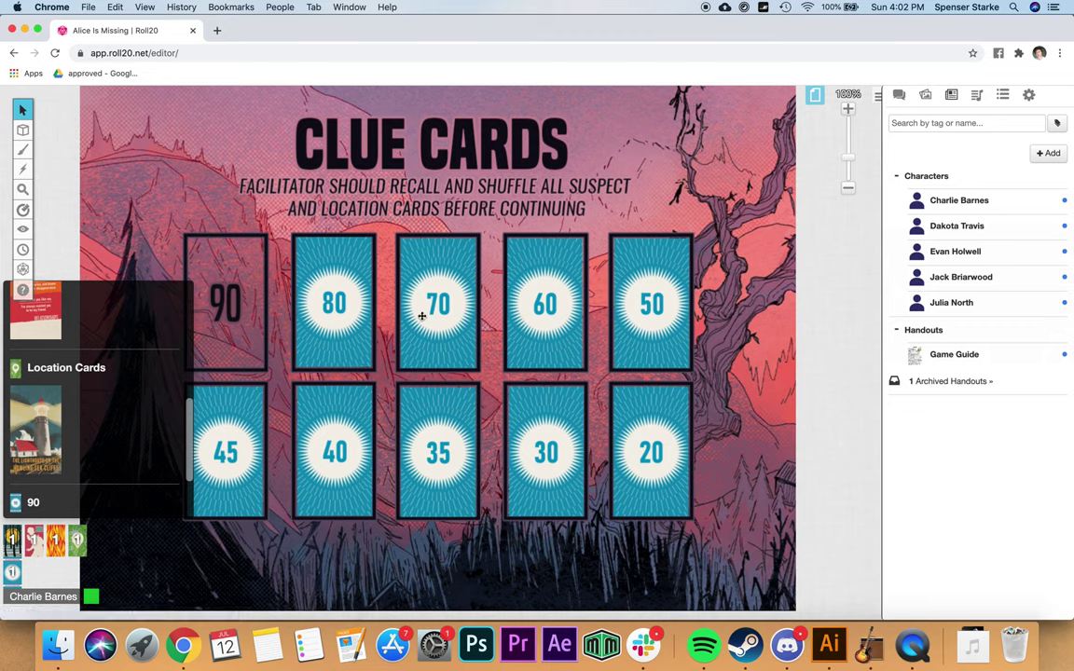
{"action": "scroll", "coordinate": [158, 412], "scroll_direction": "down", "scroll_amount": 2}
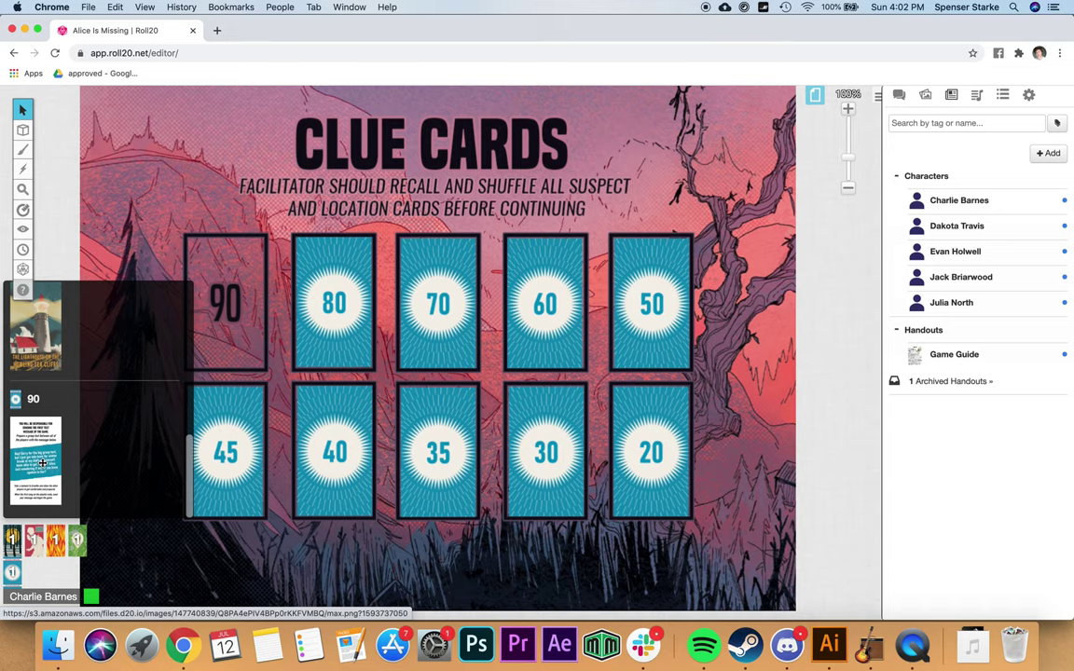
{"action": "scroll", "coordinate": [42, 462], "scroll_direction": "up", "scroll_amount": 2}
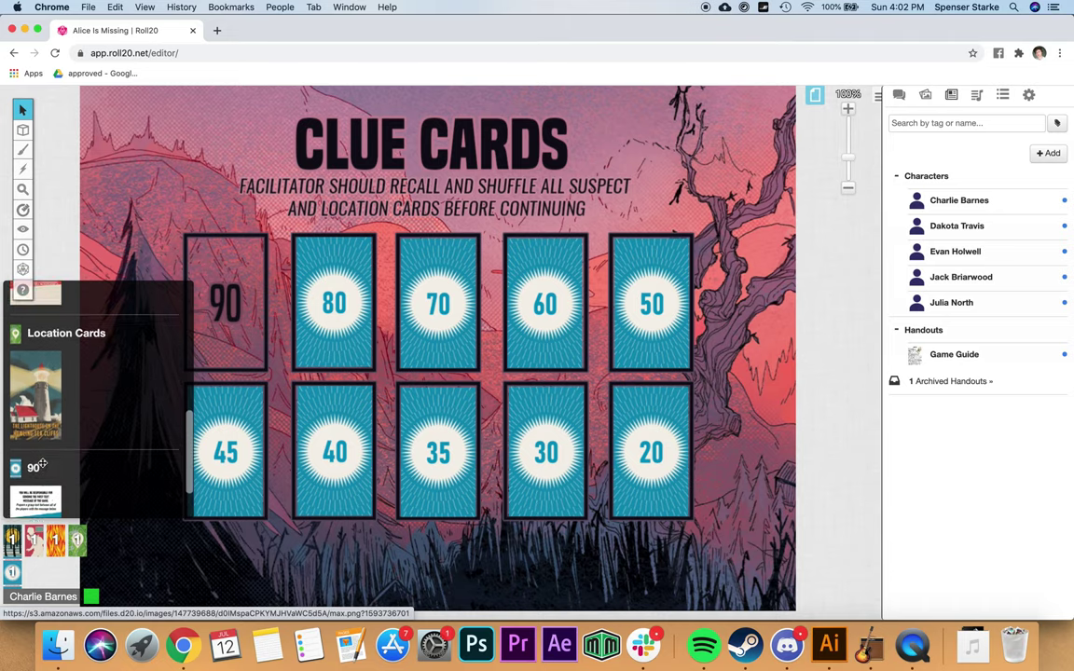
{"action": "scroll", "coordinate": [42, 463], "scroll_direction": "up", "scroll_amount": 3}
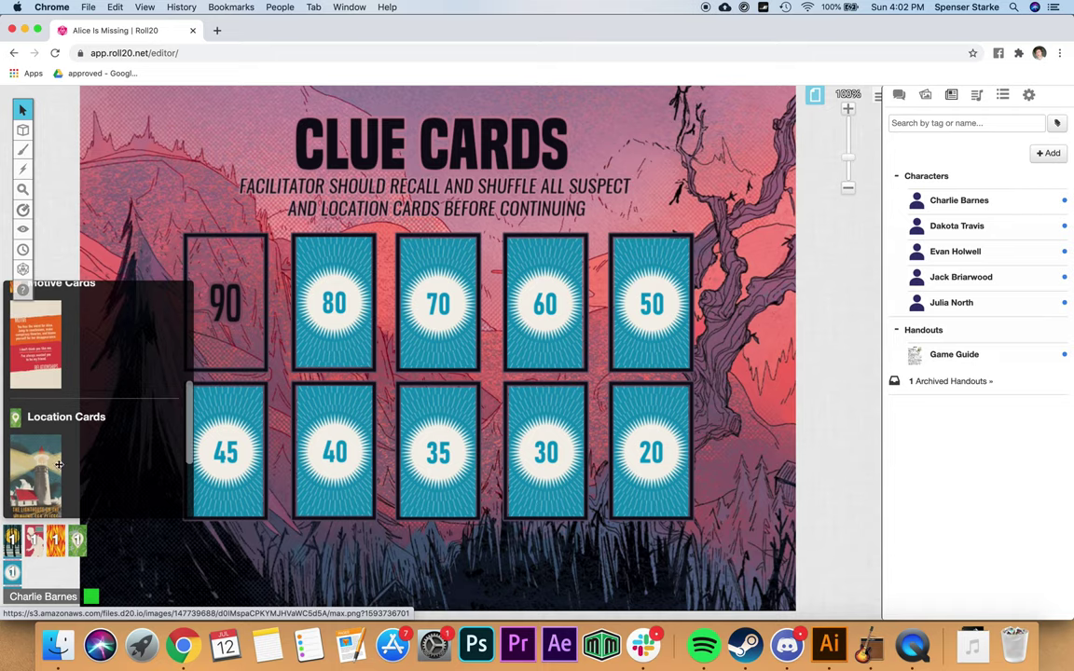
On the Starting Hunches page, take the Ryan Groggins suspect card into the hand.
{"action": "left_click", "coordinate": [815, 94]}
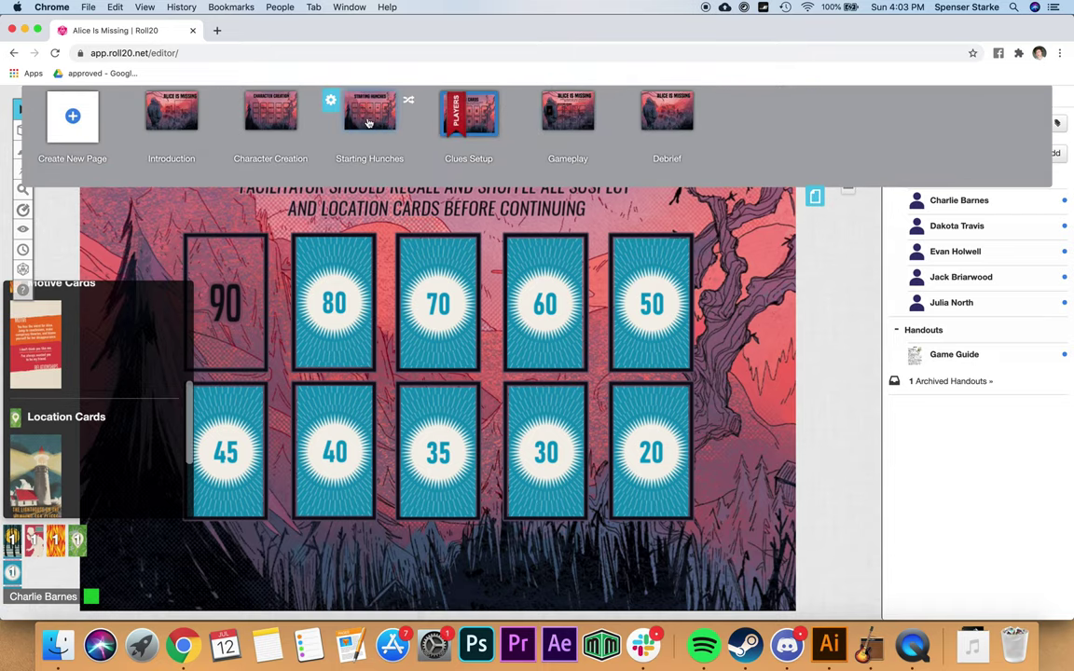
{"action": "left_click", "coordinate": [335, 110]}
{"action": "right_click", "coordinate": [329, 406]}
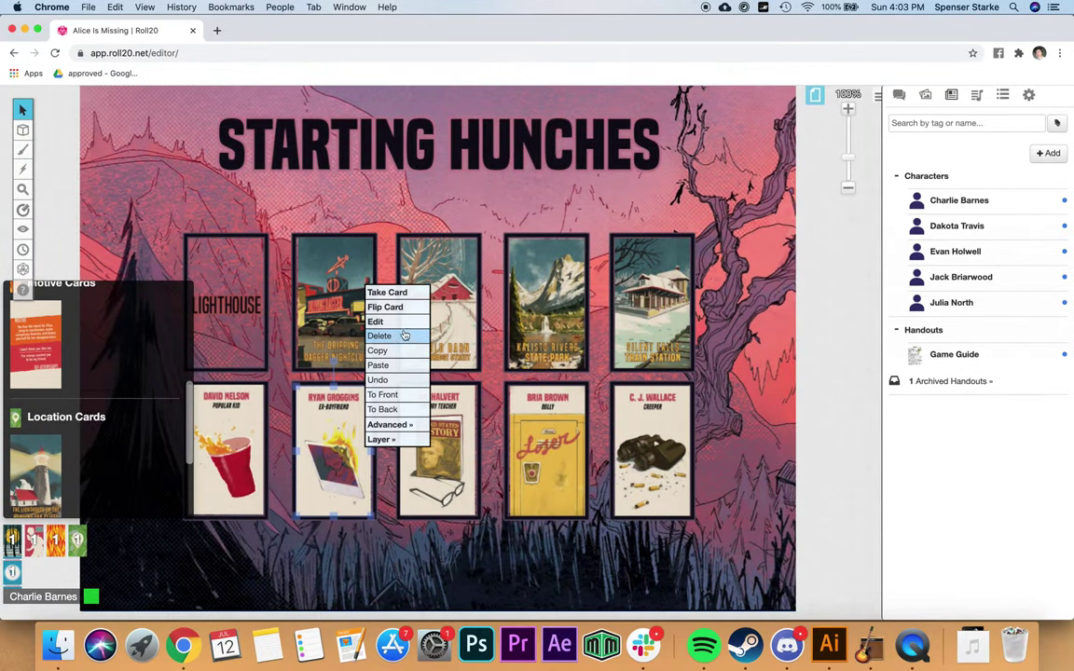
{"action": "left_click", "coordinate": [407, 300]}
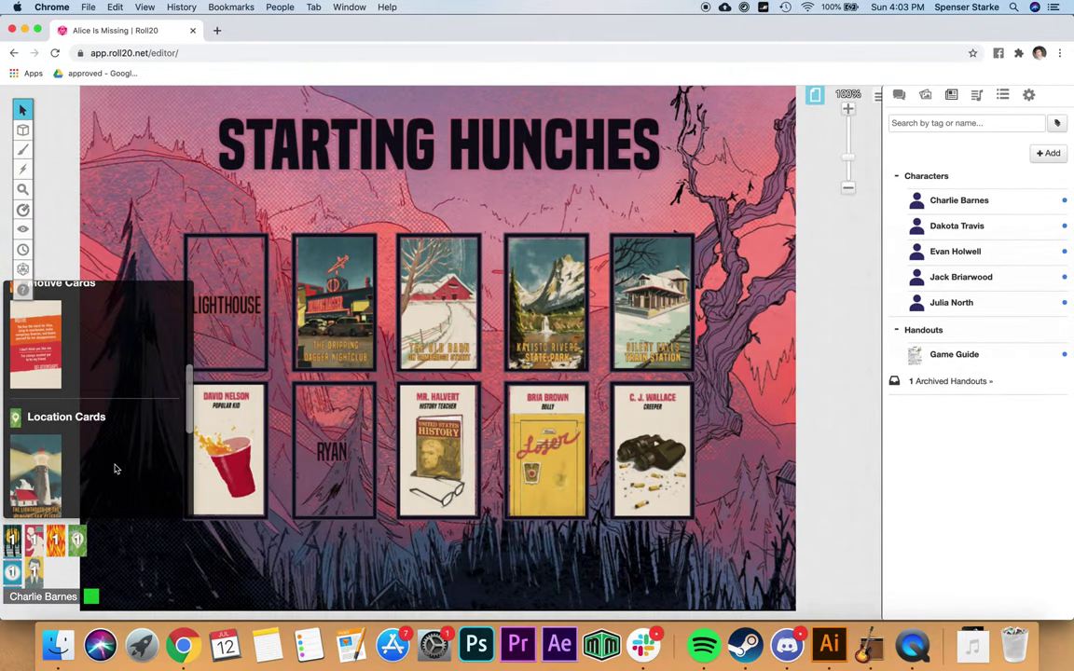
{"action": "scroll", "coordinate": [114, 466], "scroll_direction": "down", "scroll_amount": 3}
{"action": "scroll", "coordinate": [114, 466], "scroll_direction": "up", "scroll_amount": 3}
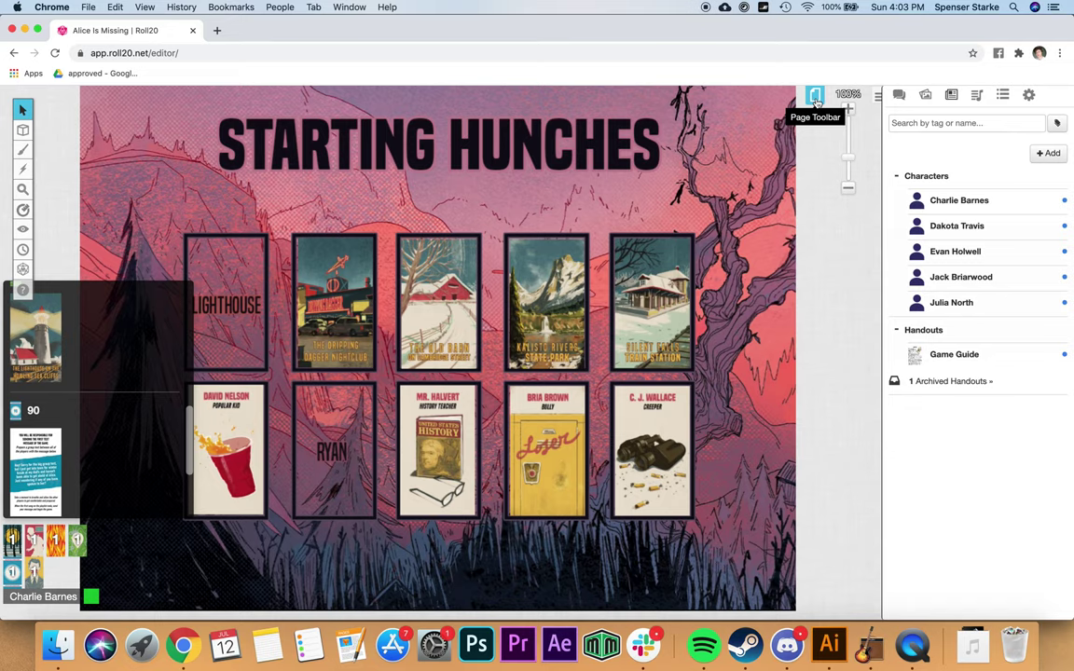
Go back to the Clue Cards page and look over its nine remaining clue cards.
{"action": "left_click", "coordinate": [815, 94]}
{"action": "left_click", "coordinate": [468, 112]}
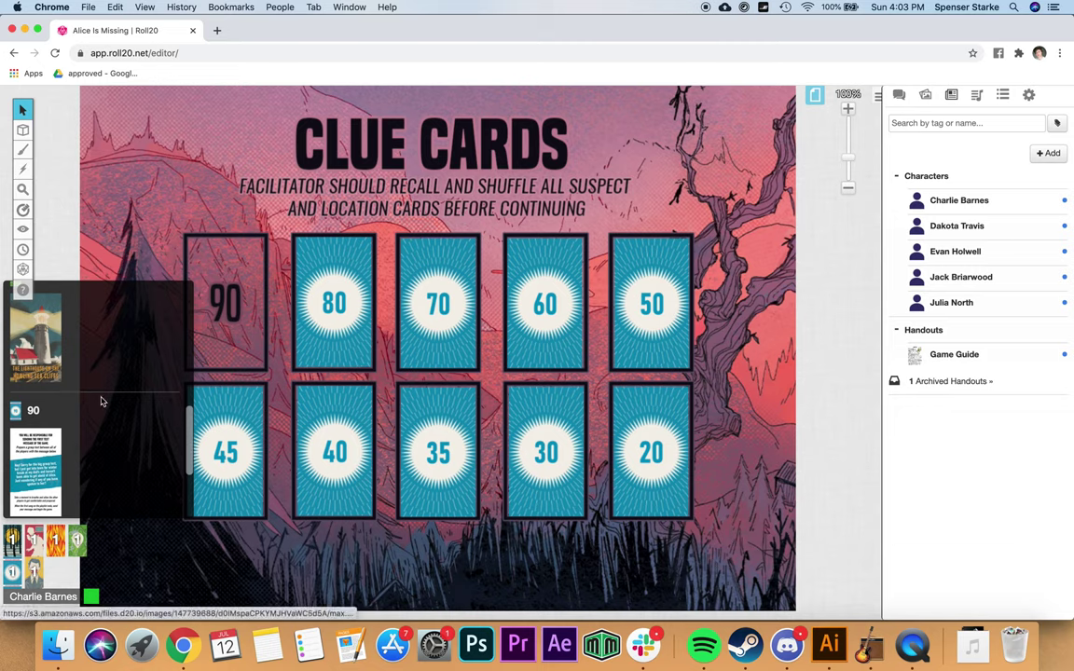
{"action": "scroll", "coordinate": [102, 403], "scroll_direction": "up", "scroll_amount": 10}
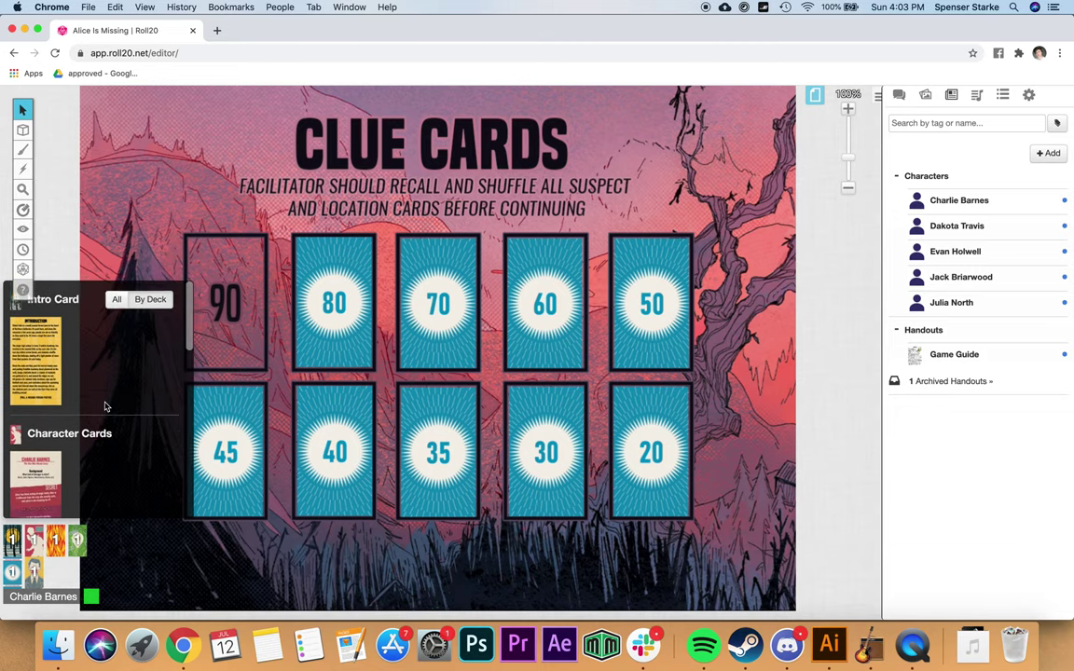
{"action": "scroll", "coordinate": [105, 406], "scroll_direction": "down", "scroll_amount": 5}
{"action": "scroll", "coordinate": [106, 407], "scroll_direction": "up", "scroll_amount": 8}
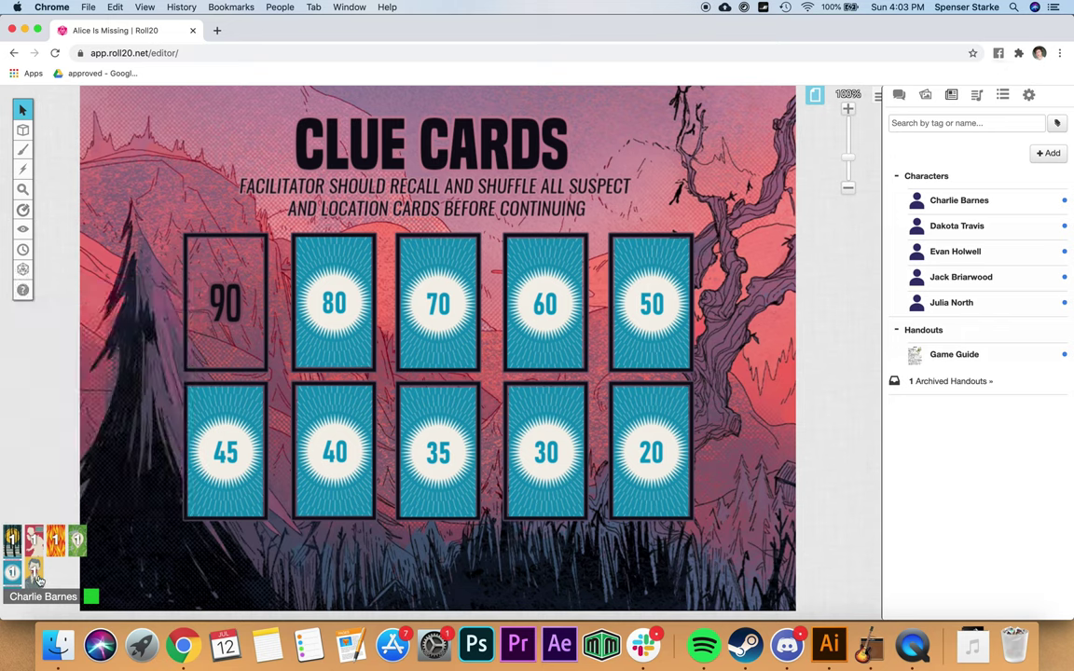
Show the Suspect Cards, Location Cards and Searching Cards decks from the Collection tab.
{"action": "left_click", "coordinate": [1002, 94]}
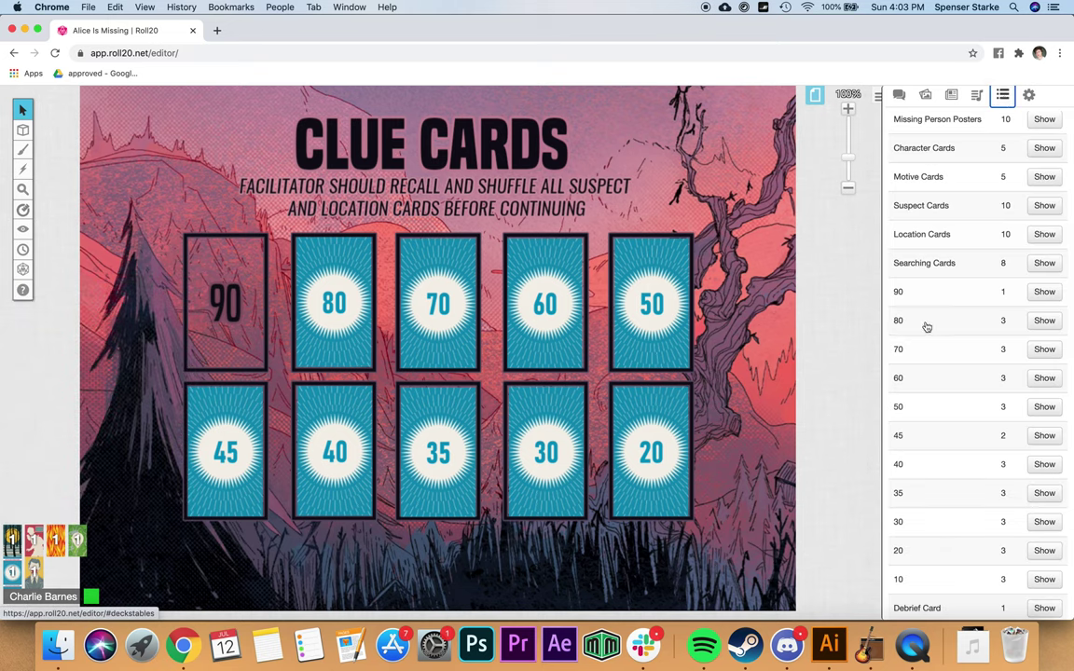
{"action": "scroll", "coordinate": [927, 327], "scroll_direction": "up", "scroll_amount": 2}
{"action": "scroll", "coordinate": [914, 326], "scroll_direction": "up", "scroll_amount": 2}
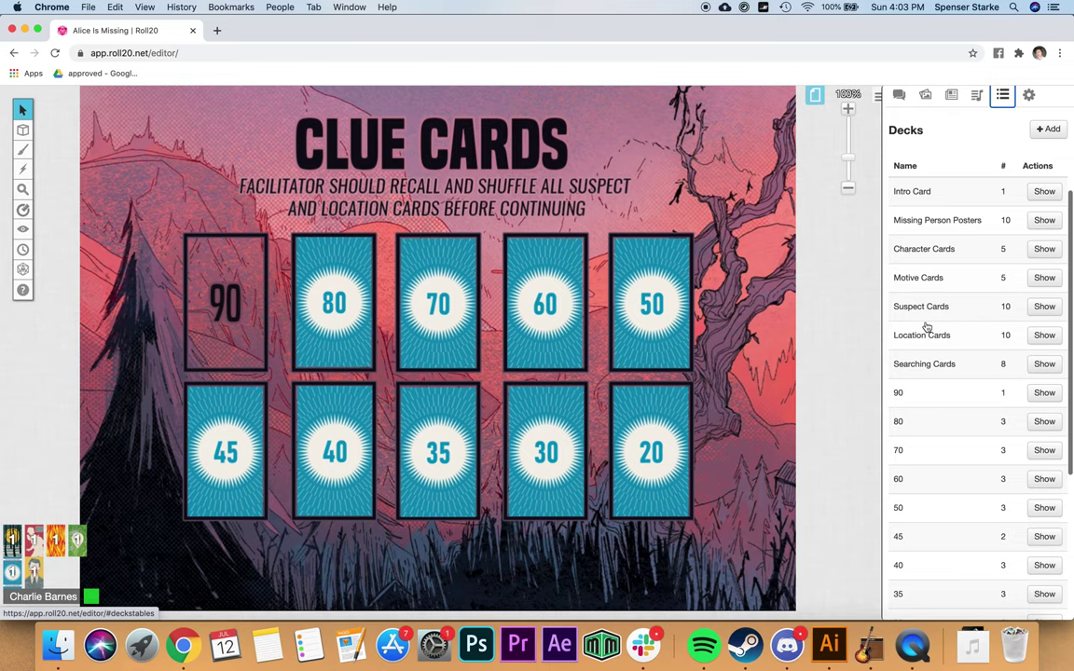
{"action": "left_click", "coordinate": [1003, 97]}
{"action": "scroll", "coordinate": [951, 374], "scroll_direction": "down", "scroll_amount": 3}
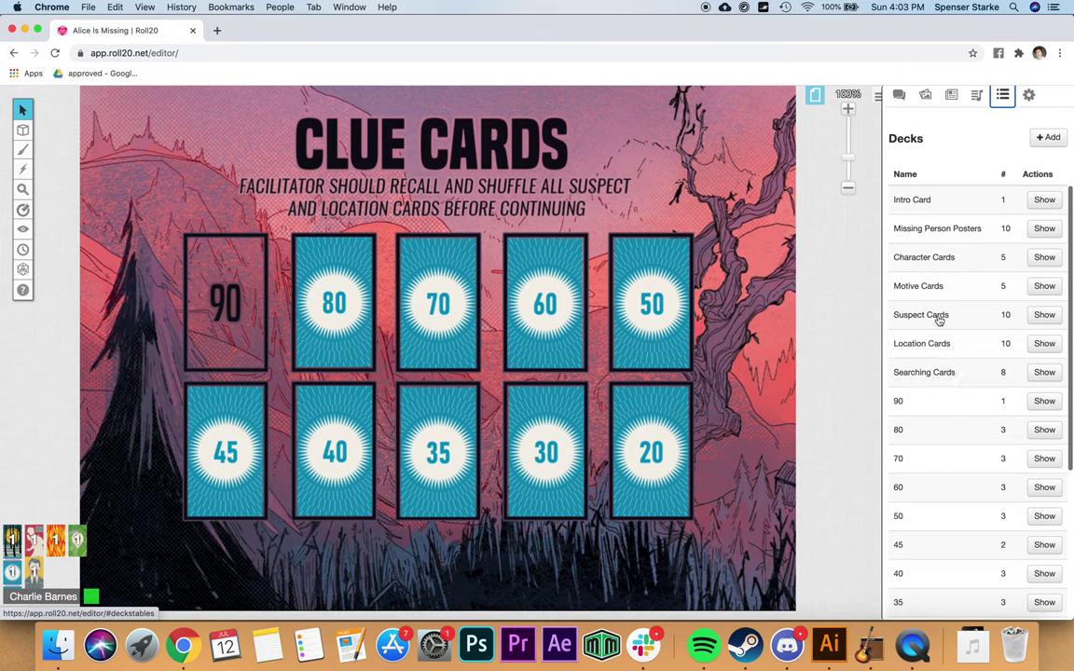
{"action": "left_click", "coordinate": [1042, 315]}
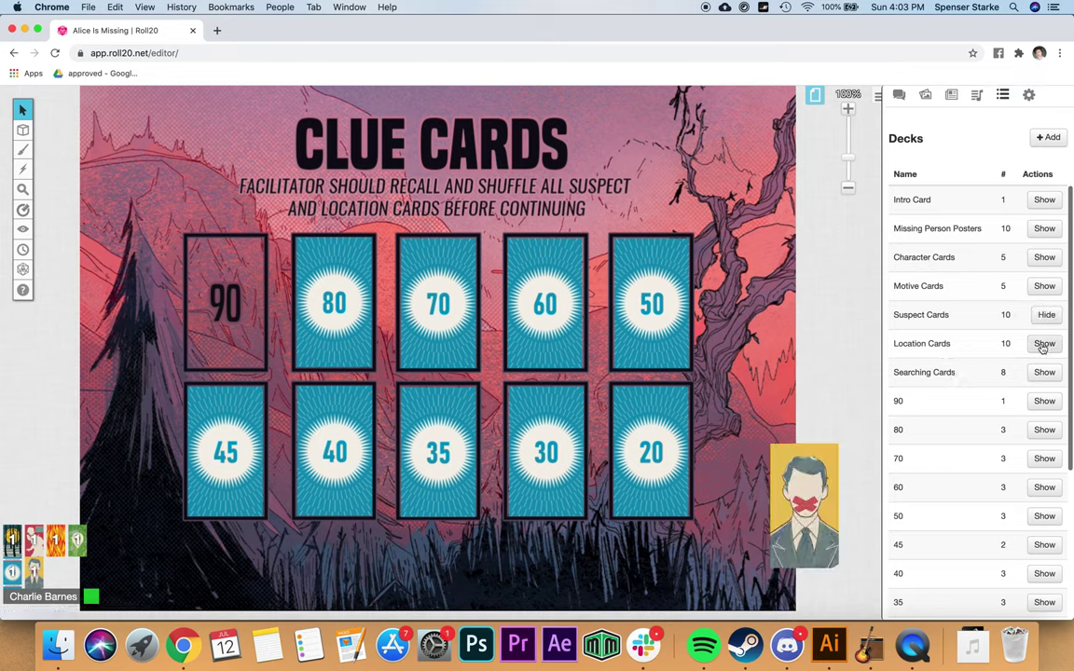
{"action": "left_click", "coordinate": [1042, 344]}
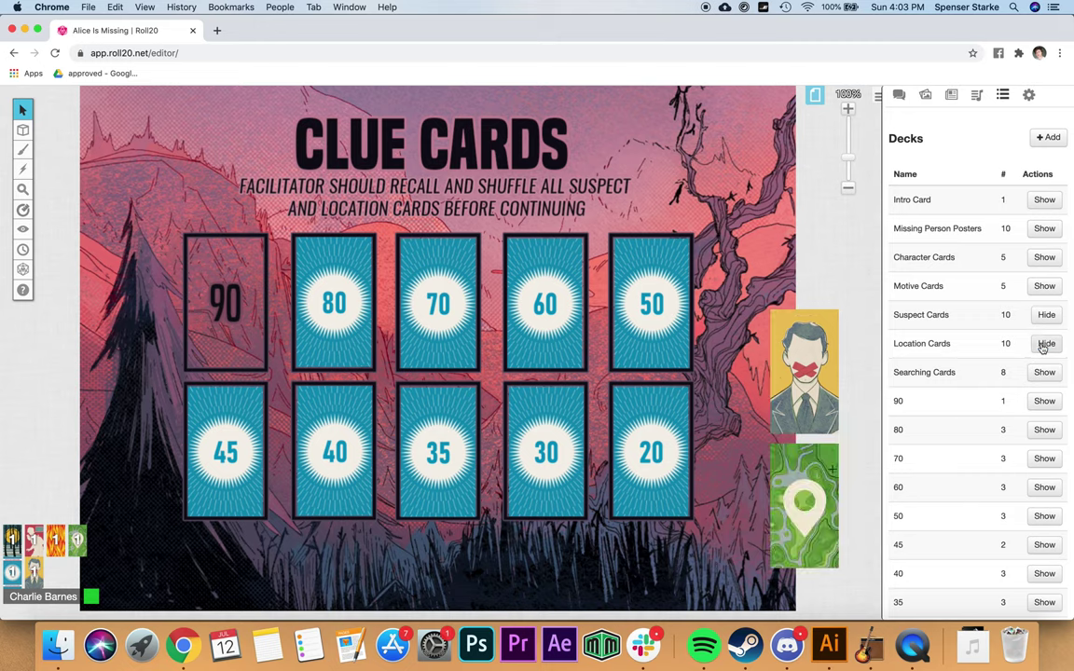
{"action": "left_click", "coordinate": [1043, 364]}
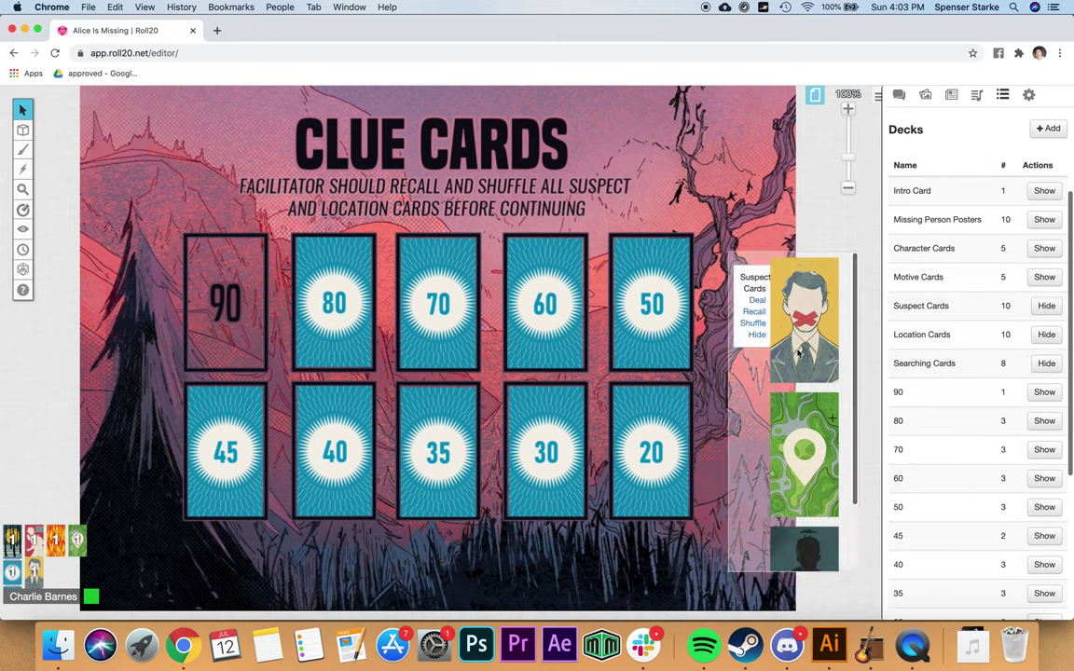
{"action": "mouse_move", "coordinate": [799, 362]}
{"action": "scroll", "coordinate": [800, 361], "scroll_direction": "up", "scroll_amount": 2}
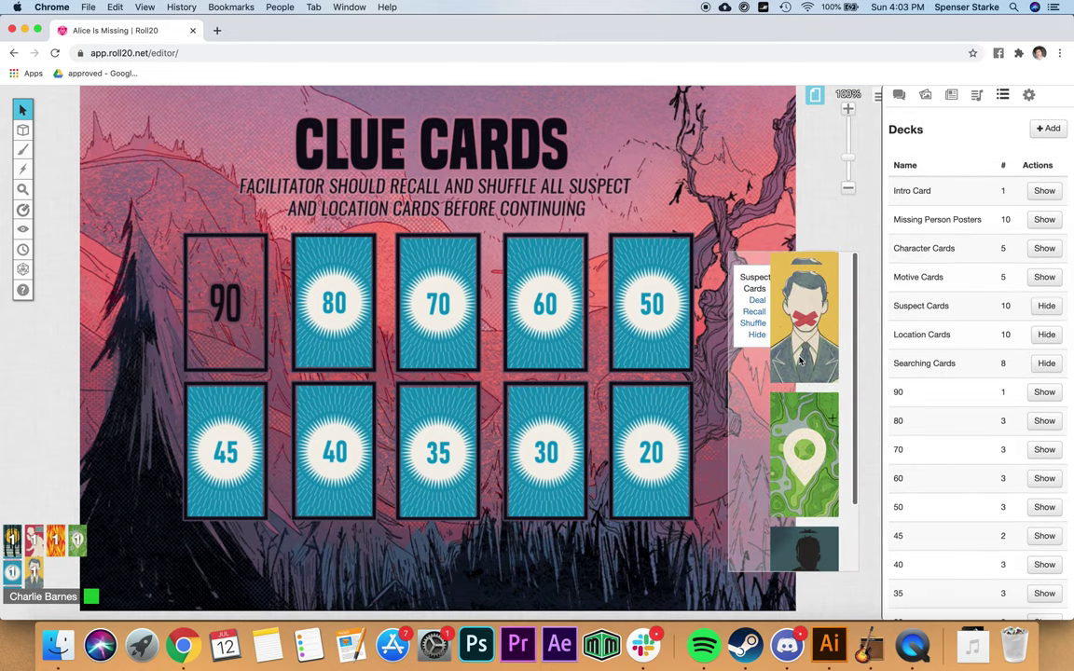
{"action": "mouse_move", "coordinate": [786, 481]}
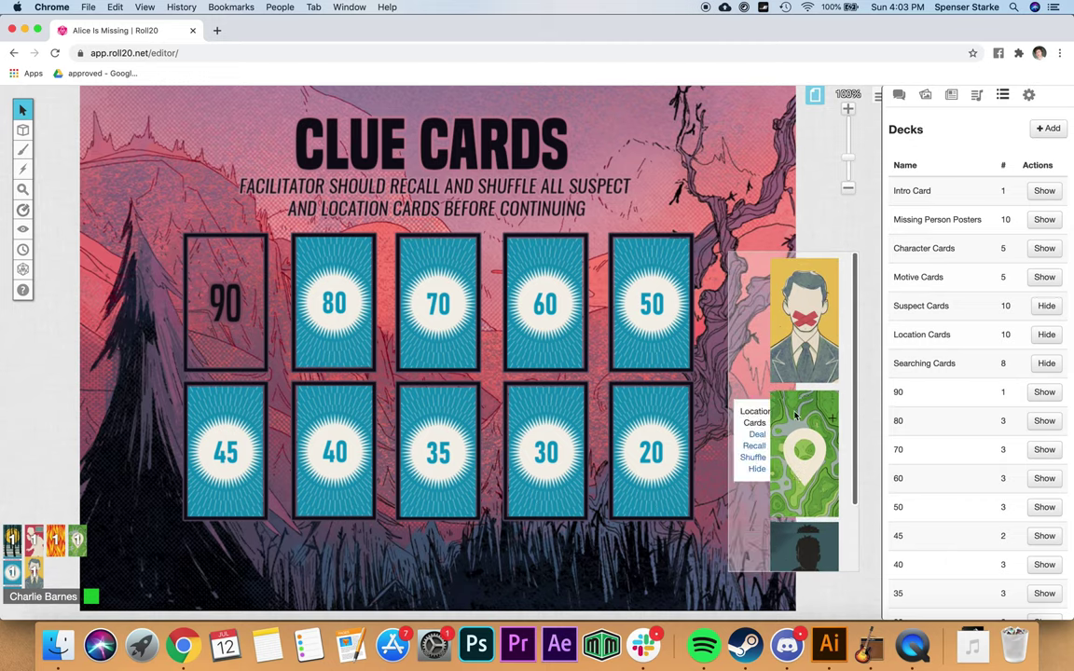
Recall the Suspect card held in hand, then recall all remaining Suspect cards to their deck.
{"action": "left_click", "coordinate": [754, 312]}
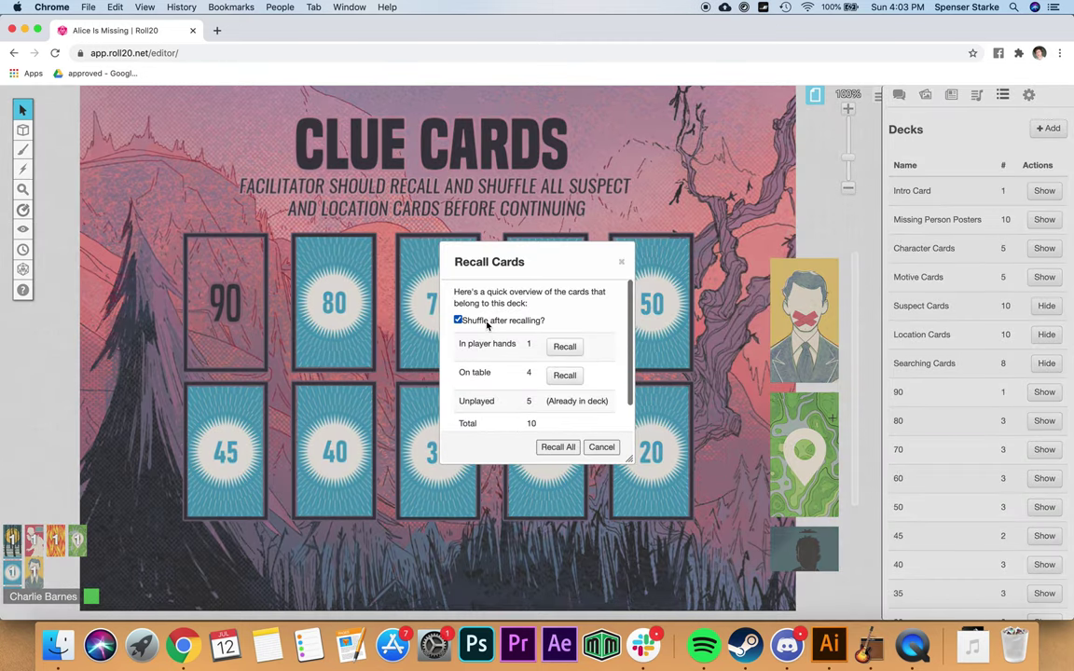
{"action": "left_click", "coordinate": [562, 347]}
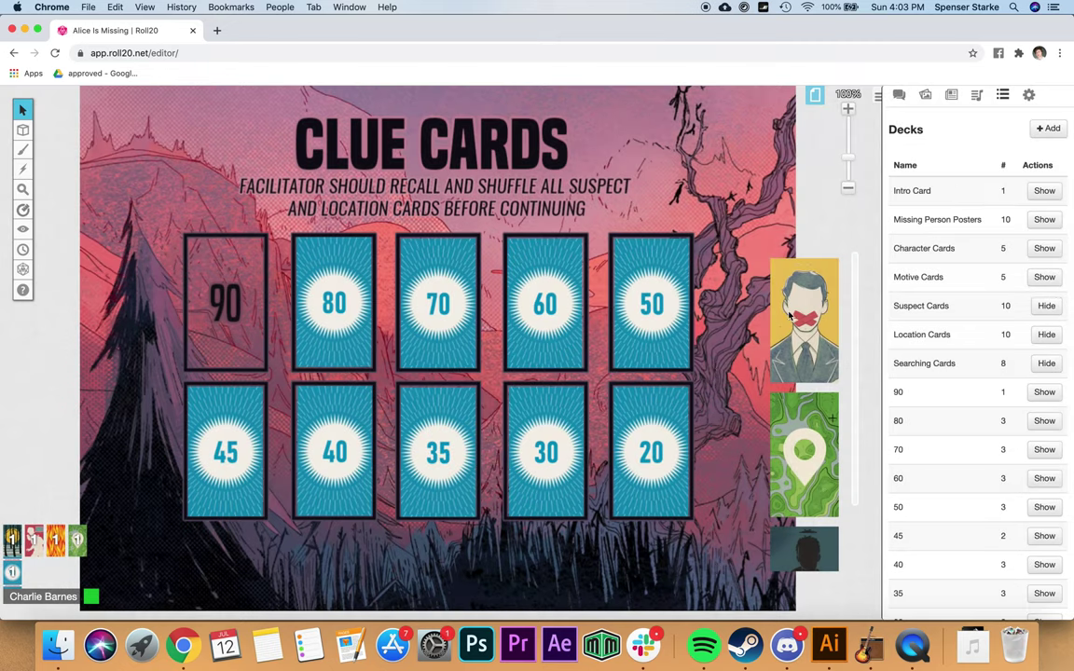
{"action": "left_click", "coordinate": [753, 313]}
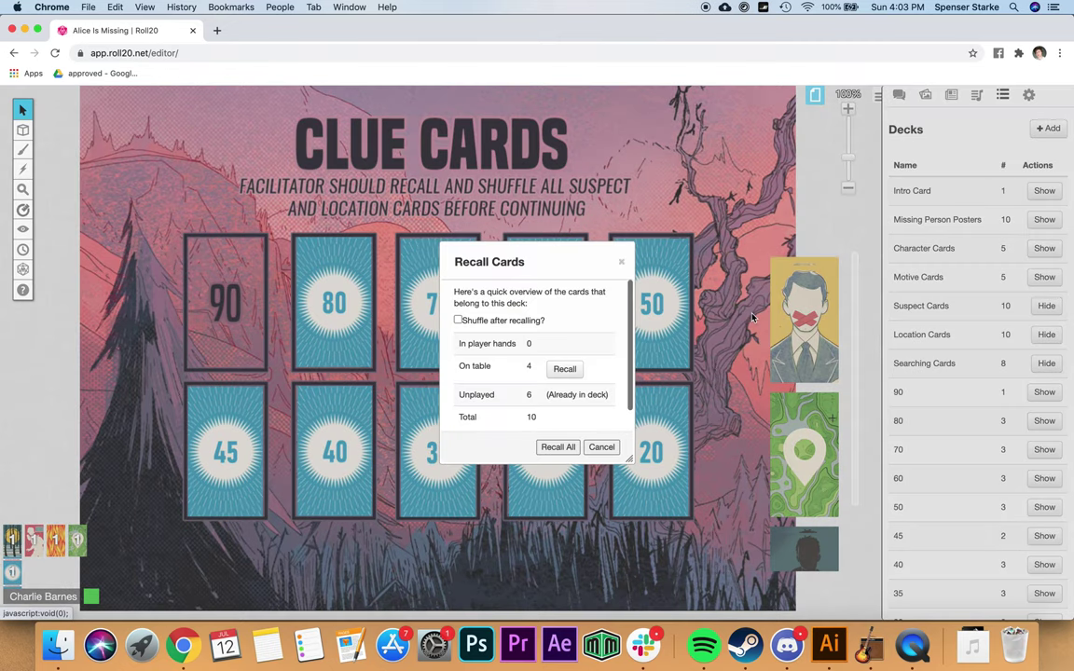
{"action": "left_click", "coordinate": [557, 447]}
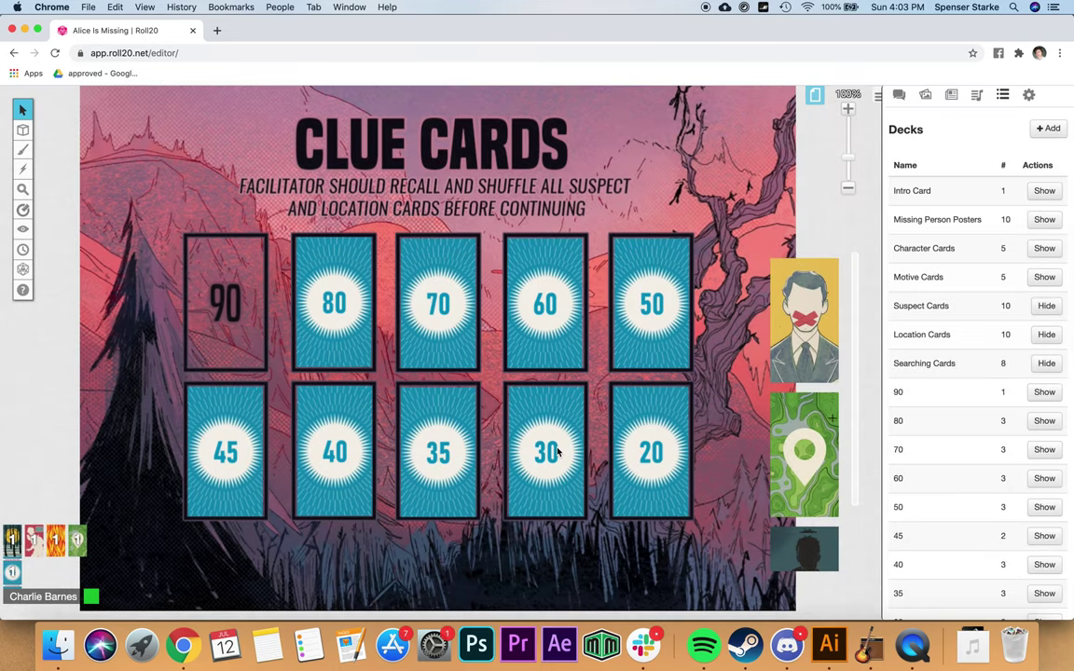
Recall all 10 Location cards back into the Location deck.
{"action": "mouse_move", "coordinate": [802, 303]}
{"action": "mouse_move", "coordinate": [809, 476]}
{"action": "left_click", "coordinate": [754, 446]}
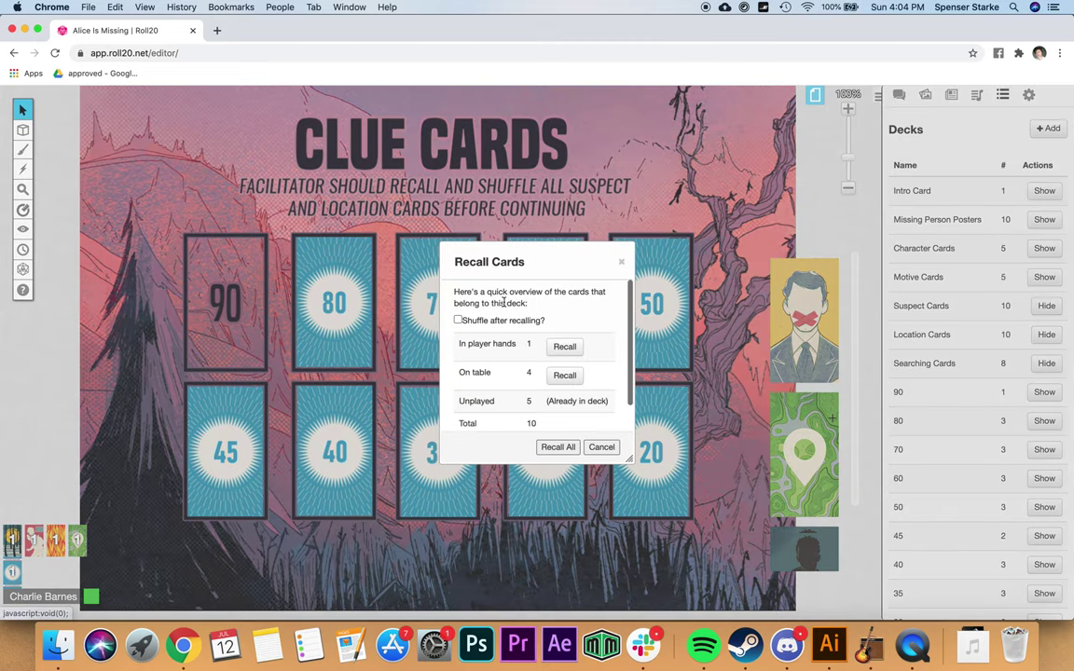
{"action": "left_click", "coordinate": [557, 446]}
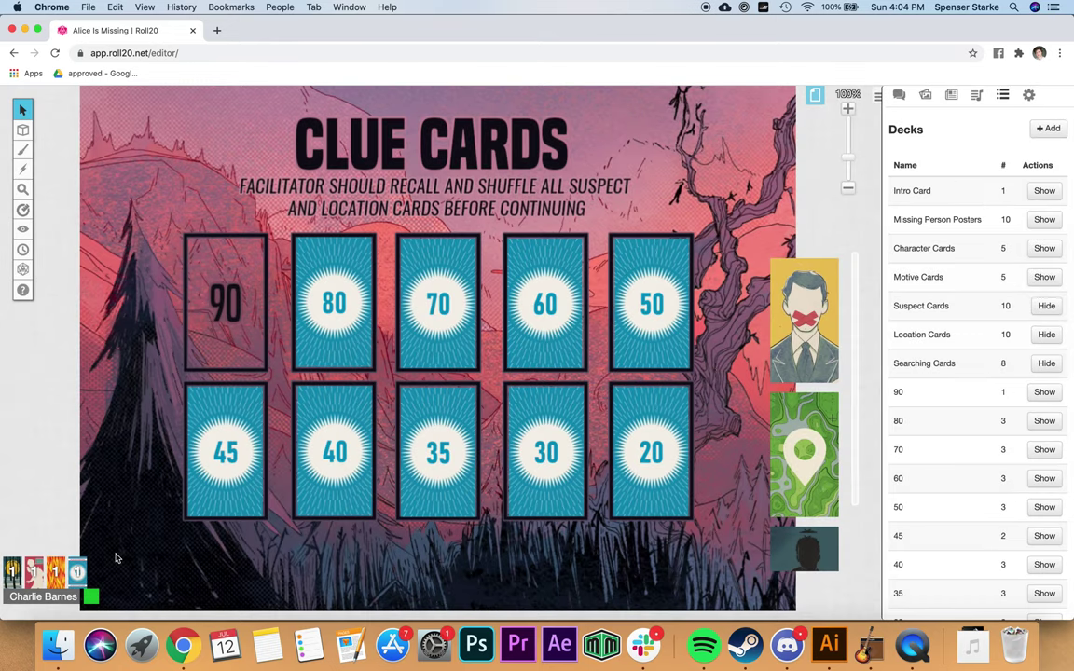
{"action": "mouse_move", "coordinate": [797, 449]}
{"action": "mouse_move", "coordinate": [75, 572]}
{"action": "scroll", "coordinate": [66, 491], "scroll_direction": "down", "scroll_amount": 5}
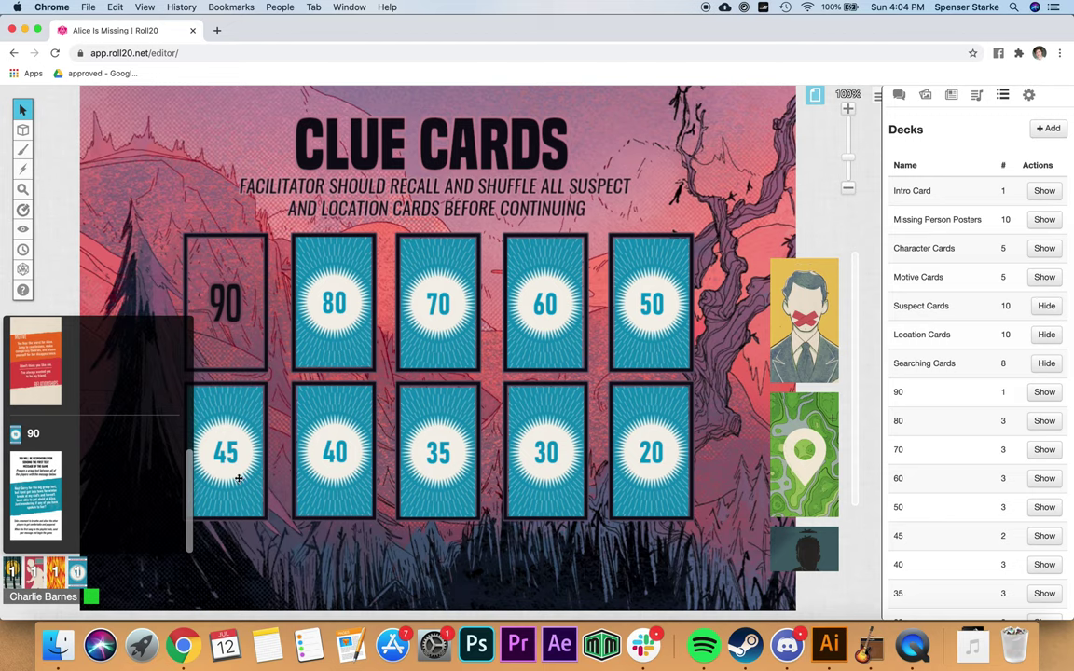
Take the 45 clue card from the Clue Cards page into the hand beside the 90 card.
{"action": "right_click", "coordinate": [246, 316]}
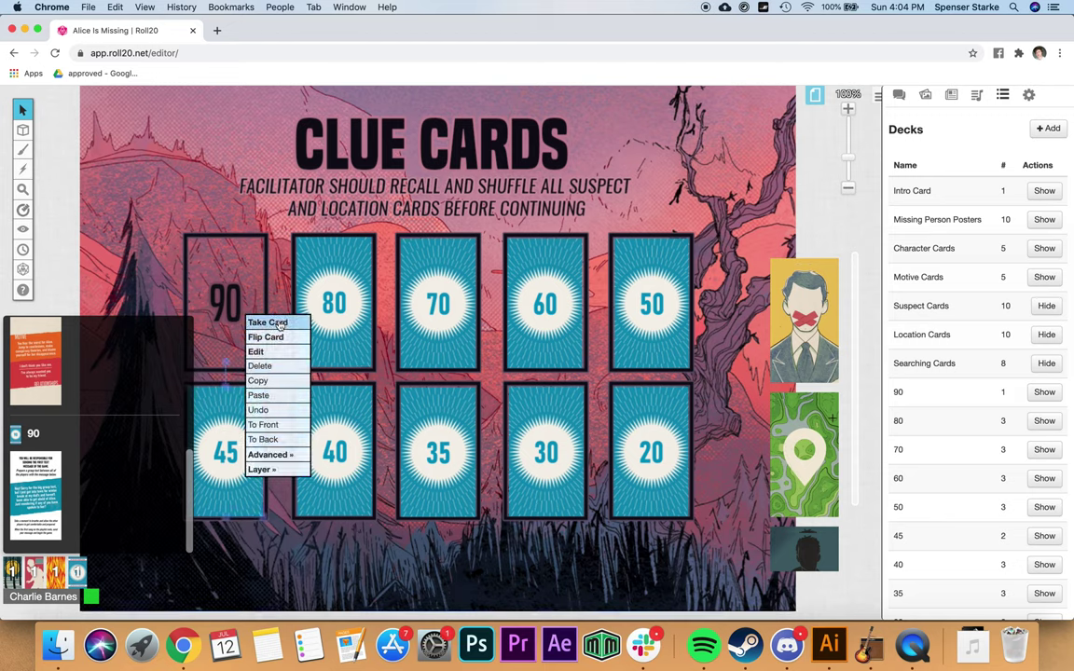
{"action": "left_click", "coordinate": [278, 324]}
{"action": "scroll", "coordinate": [40, 432], "scroll_direction": "down", "scroll_amount": 3}
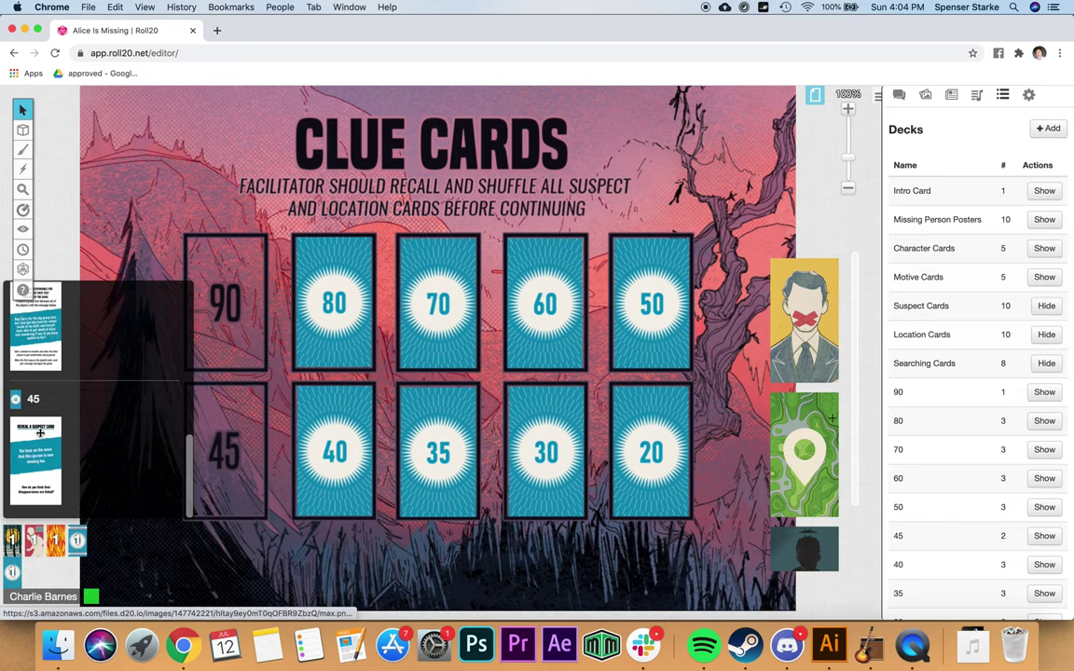
{"action": "scroll", "coordinate": [40, 433], "scroll_direction": "up", "scroll_amount": 2}
{"action": "scroll", "coordinate": [36, 469], "scroll_direction": "down", "scroll_amount": 2}
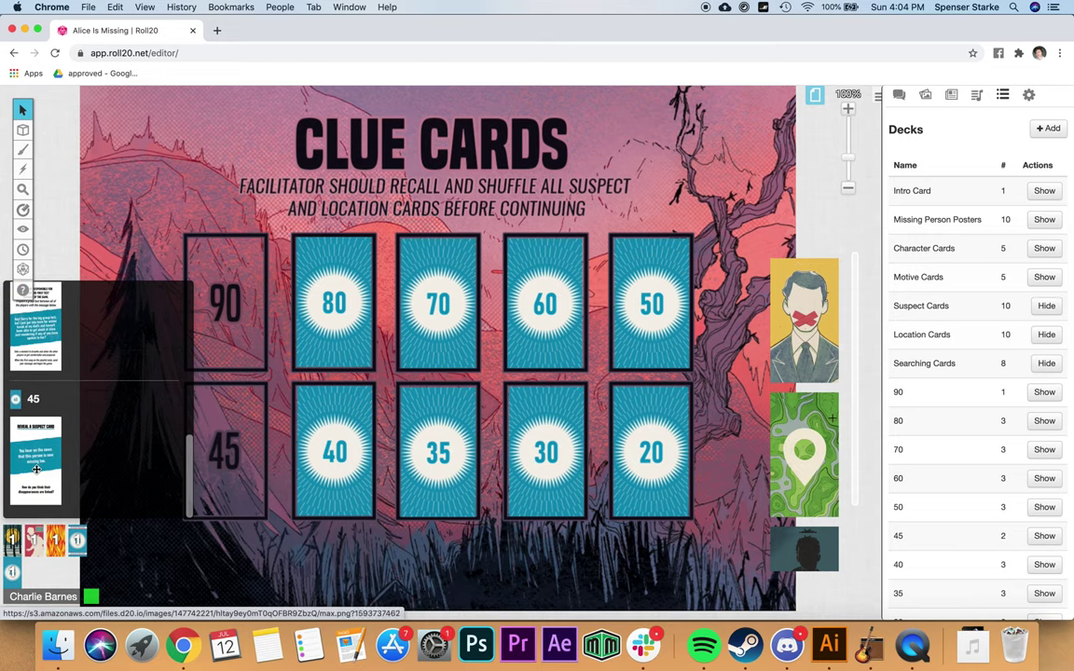
{"action": "scroll", "coordinate": [37, 469], "scroll_direction": "up", "scroll_amount": 10}
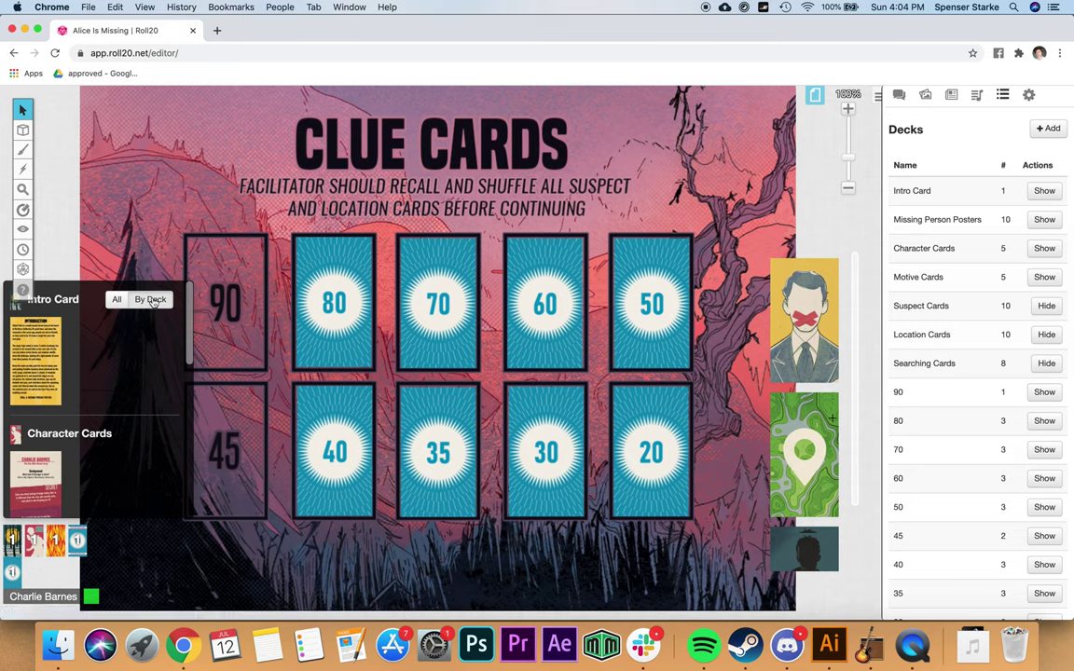
{"action": "scroll", "coordinate": [124, 416], "scroll_direction": "down", "scroll_amount": 10}
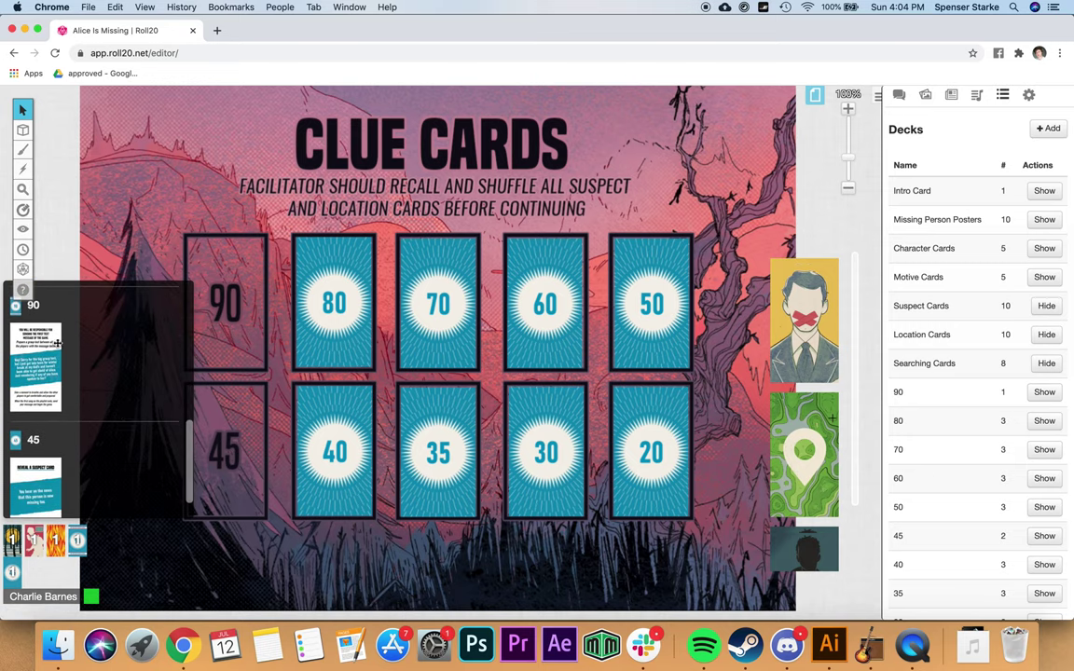